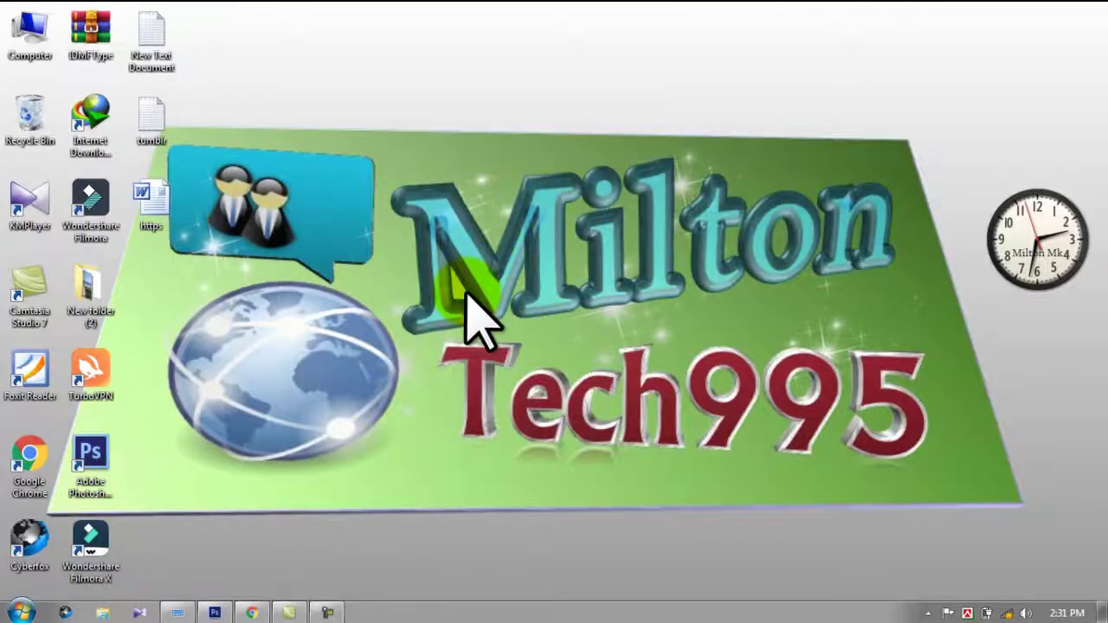
Refresh the desktop and launch Adobe Photoshop CS6 from its desktop shortcut
right_click(470, 296)
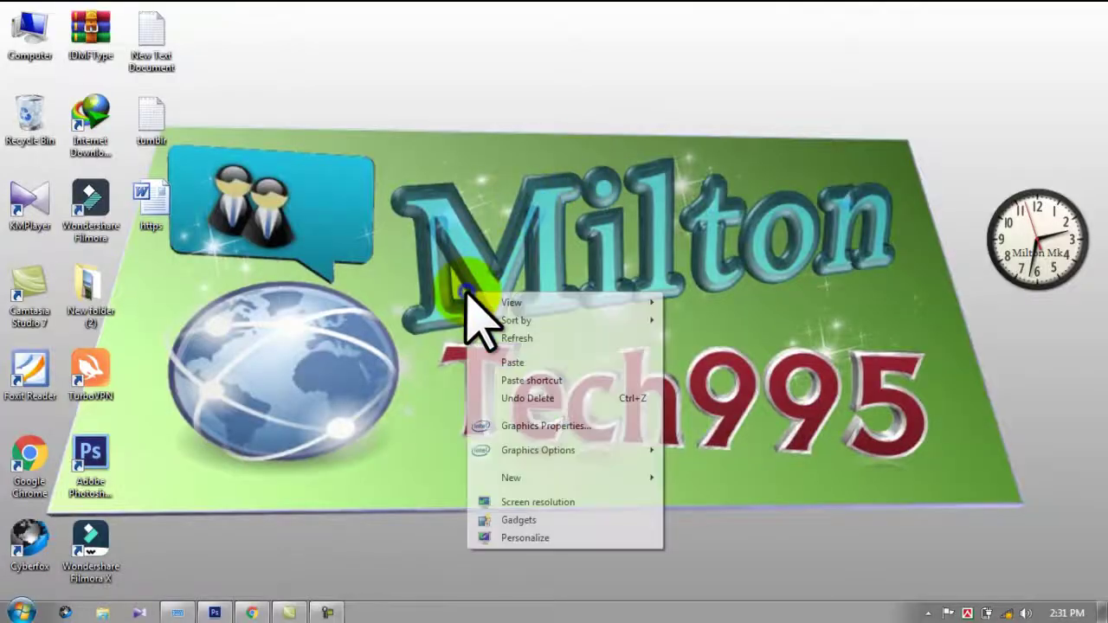
click(524, 339)
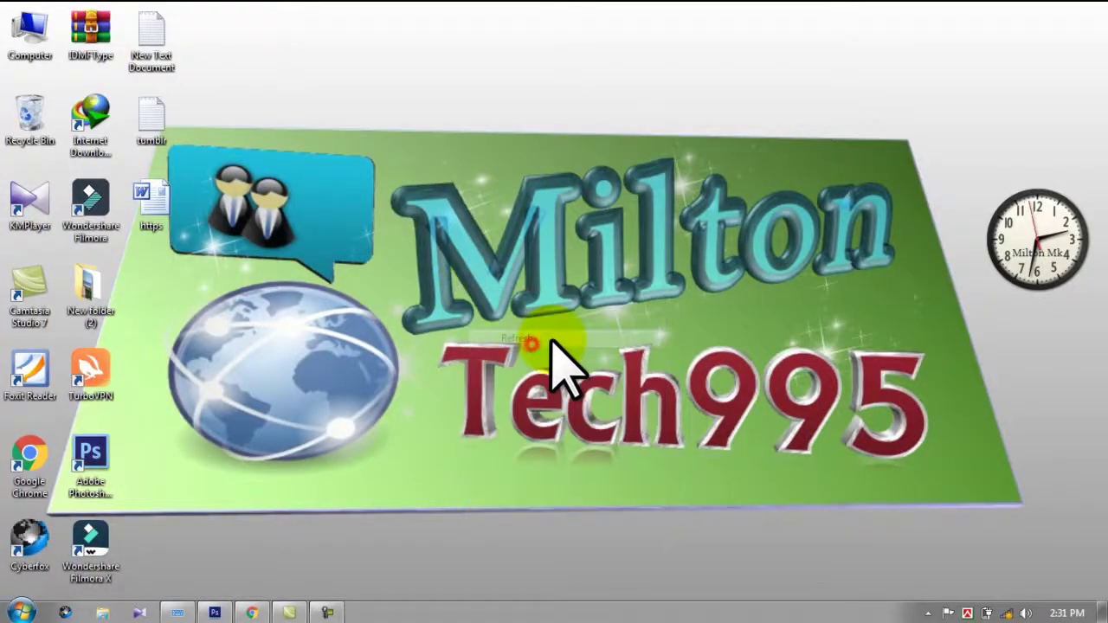
right_click(90, 459)
click(178, 54)
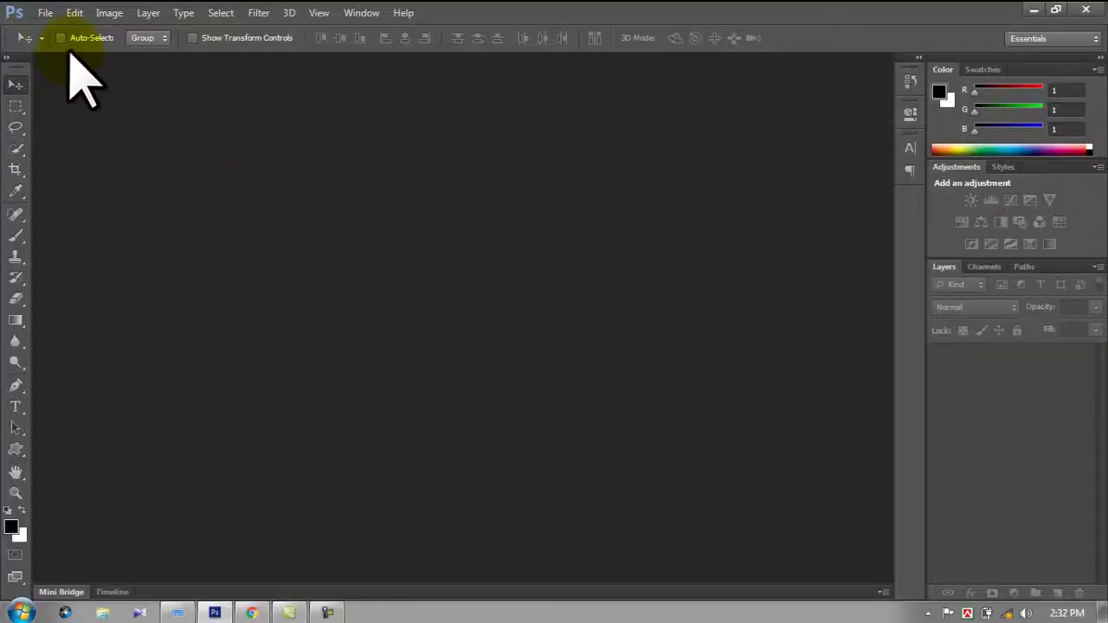
Create a new white A4 document at 300 ppi with width measured in inches
click(45, 13)
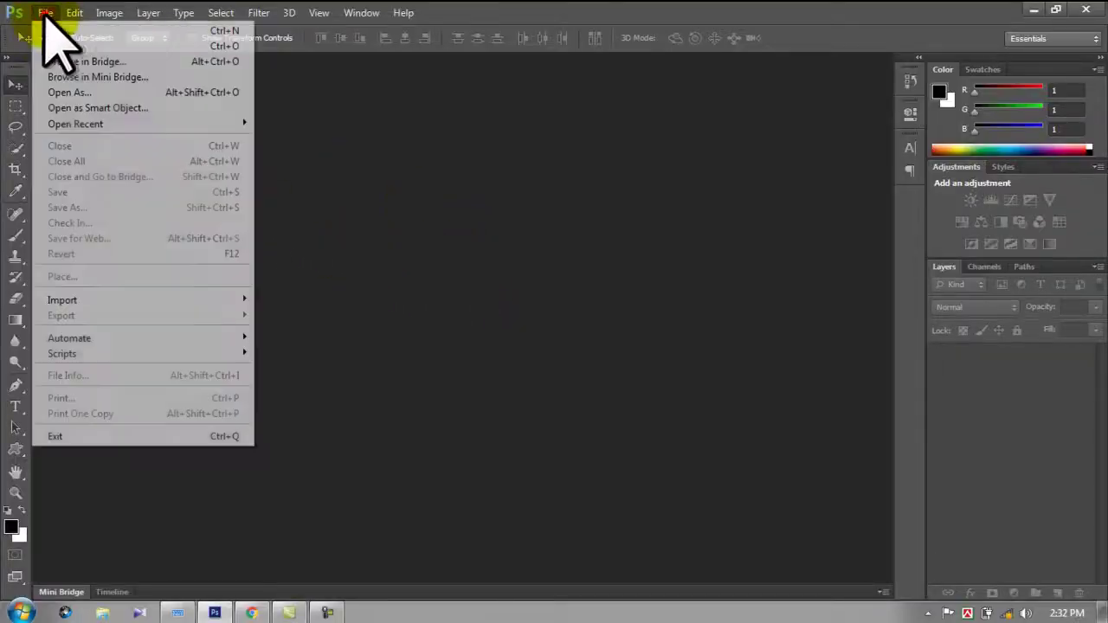
click(69, 32)
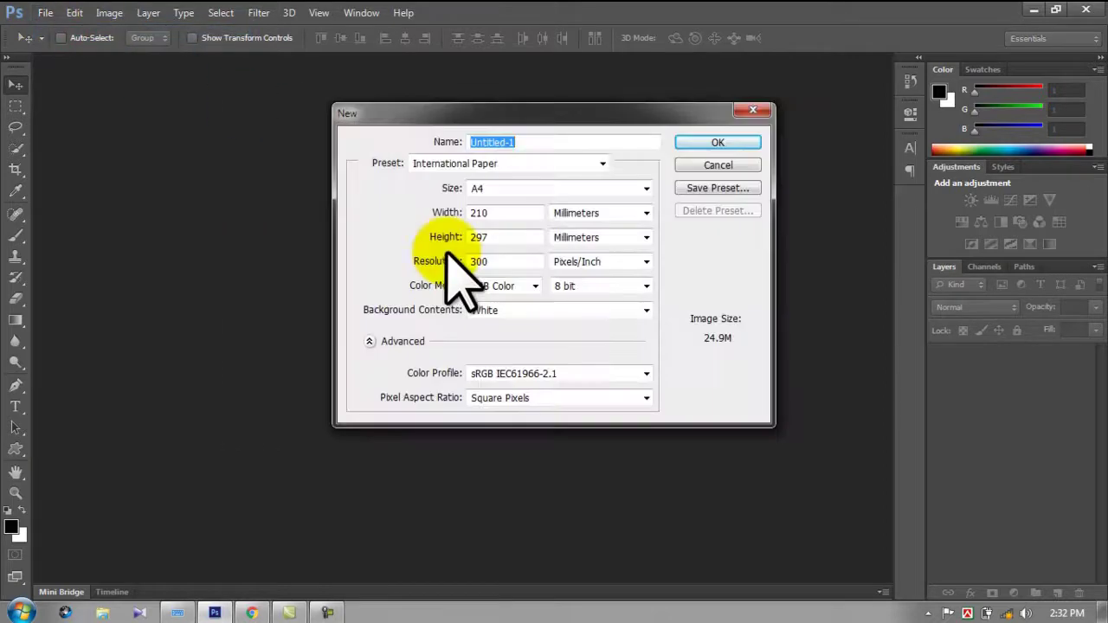
click(606, 213)
click(595, 242)
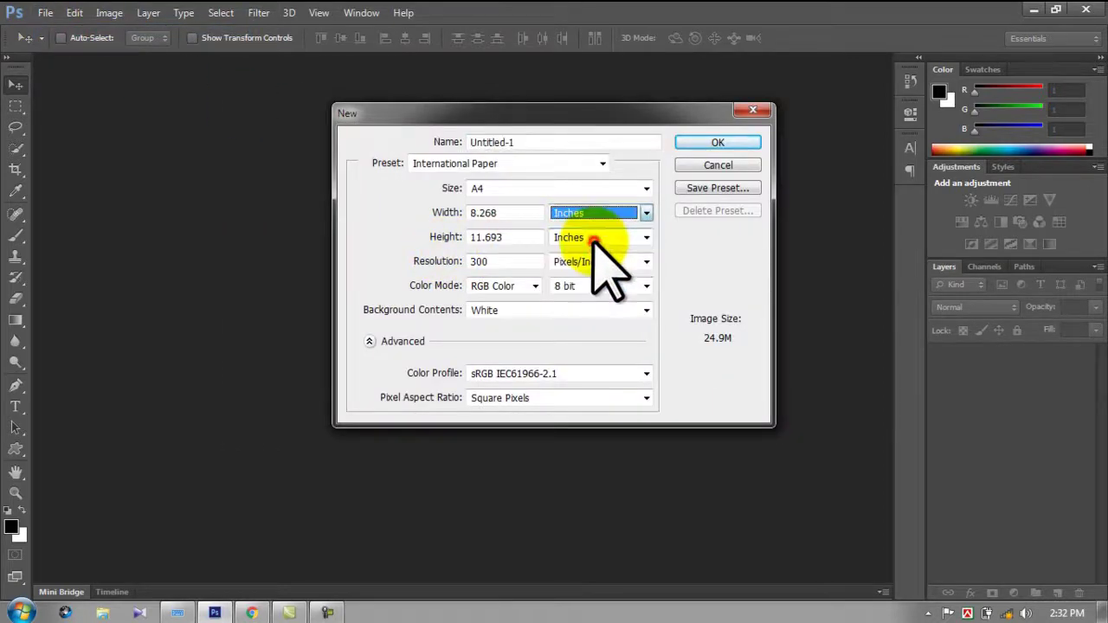
click(717, 141)
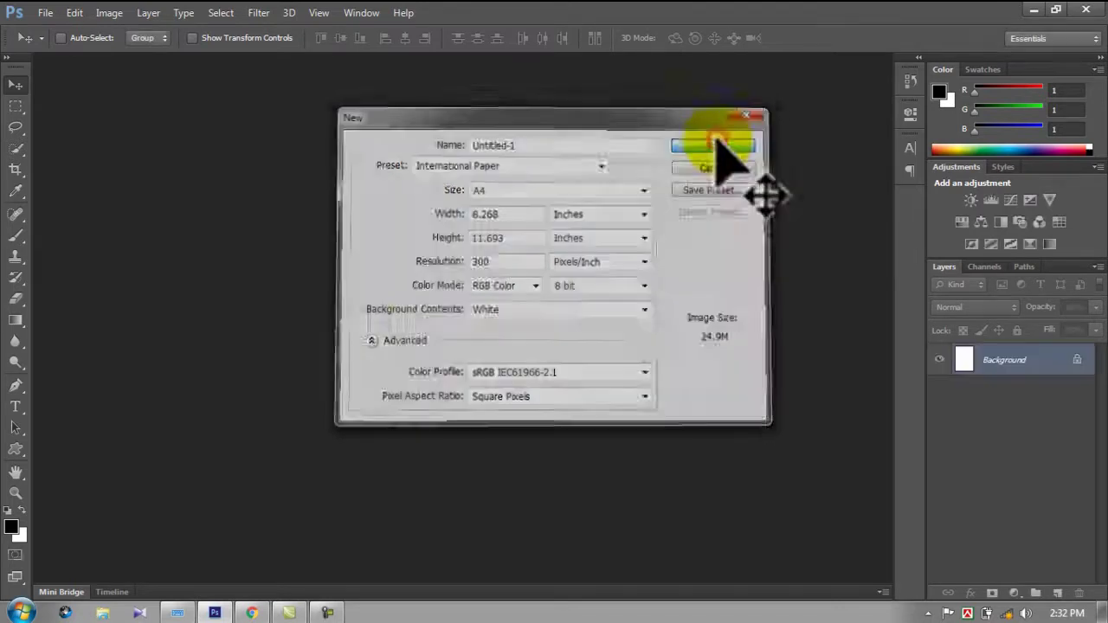
click(102, 13)
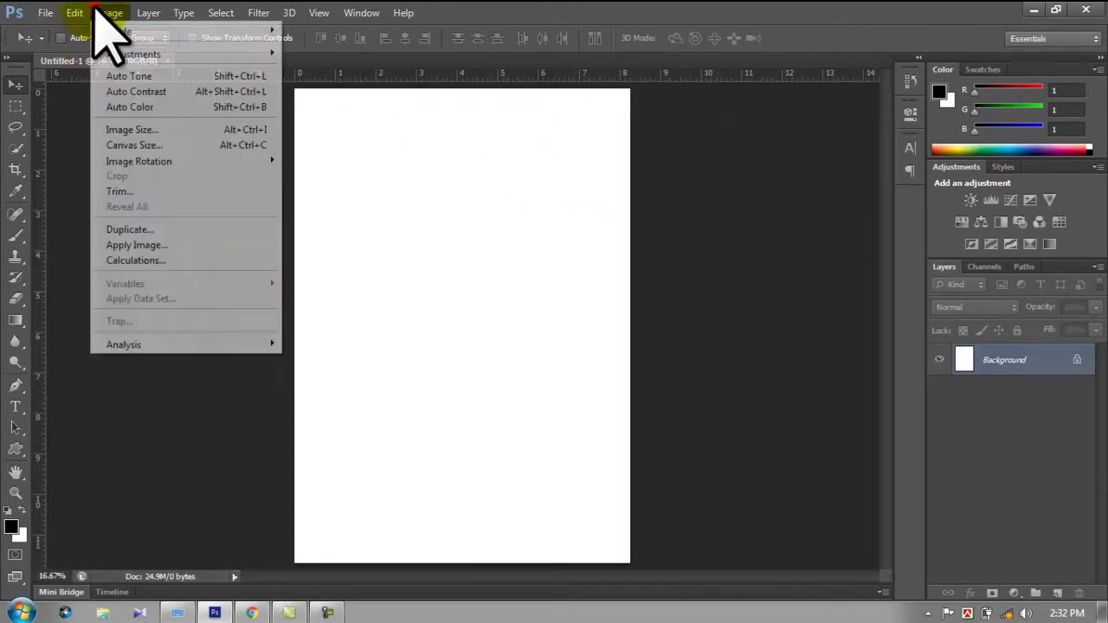
mouse_move(139, 161)
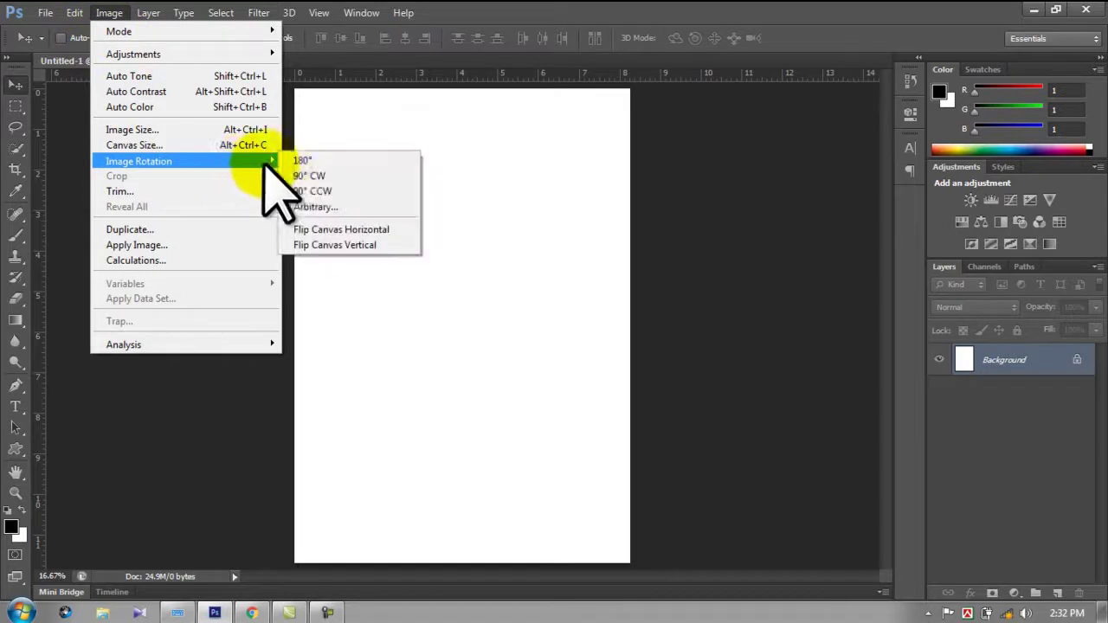
Rotate the canvas 90° clockwise to landscape and fit the page on screen
click(324, 177)
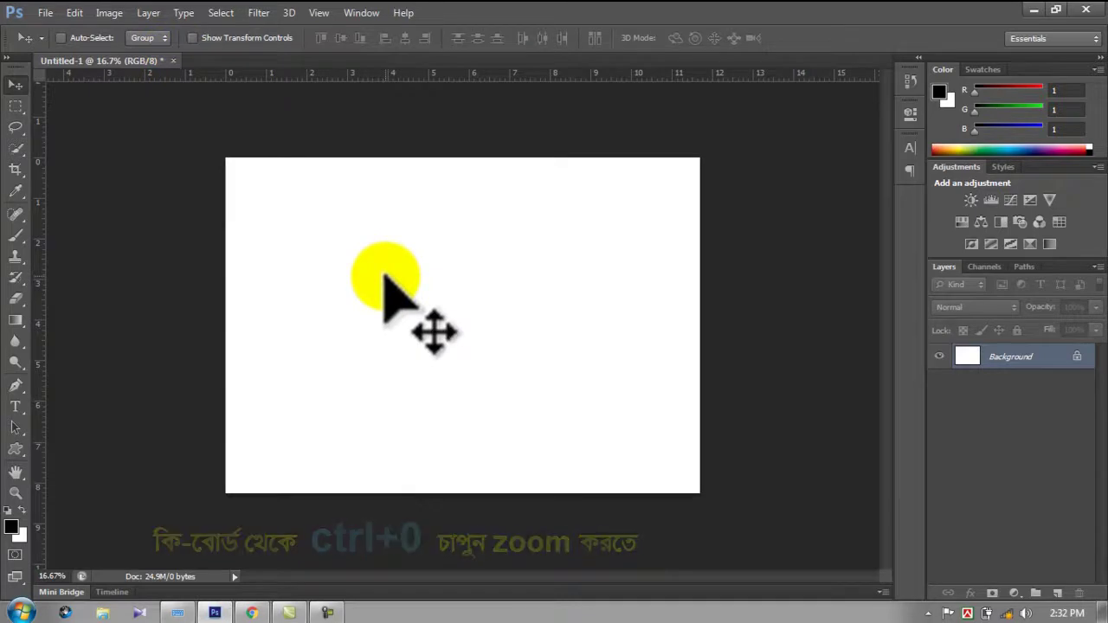
key(ctrl+0)
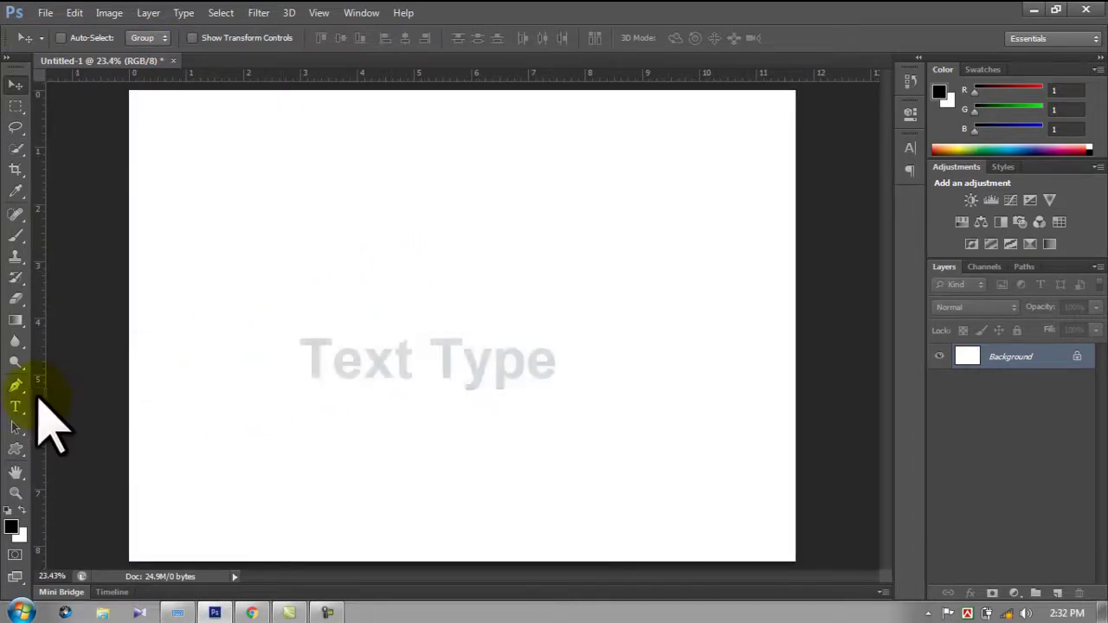
Draw a text box across the middle of the page and select the Tech995 text
click(16, 407)
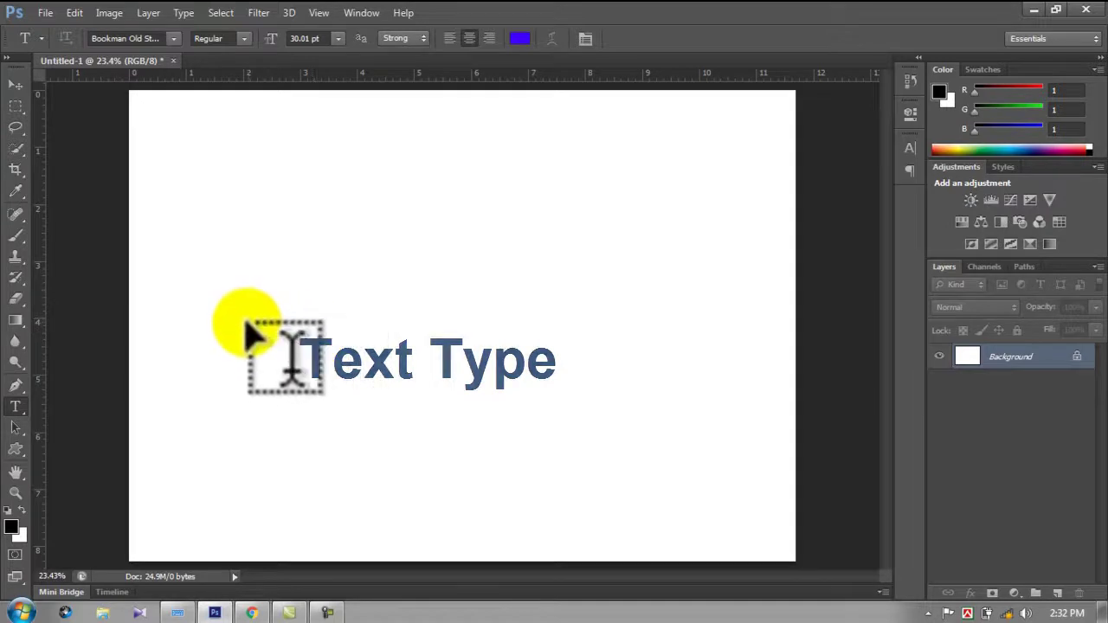
drag(136, 303, 795, 388)
text(Tech995)
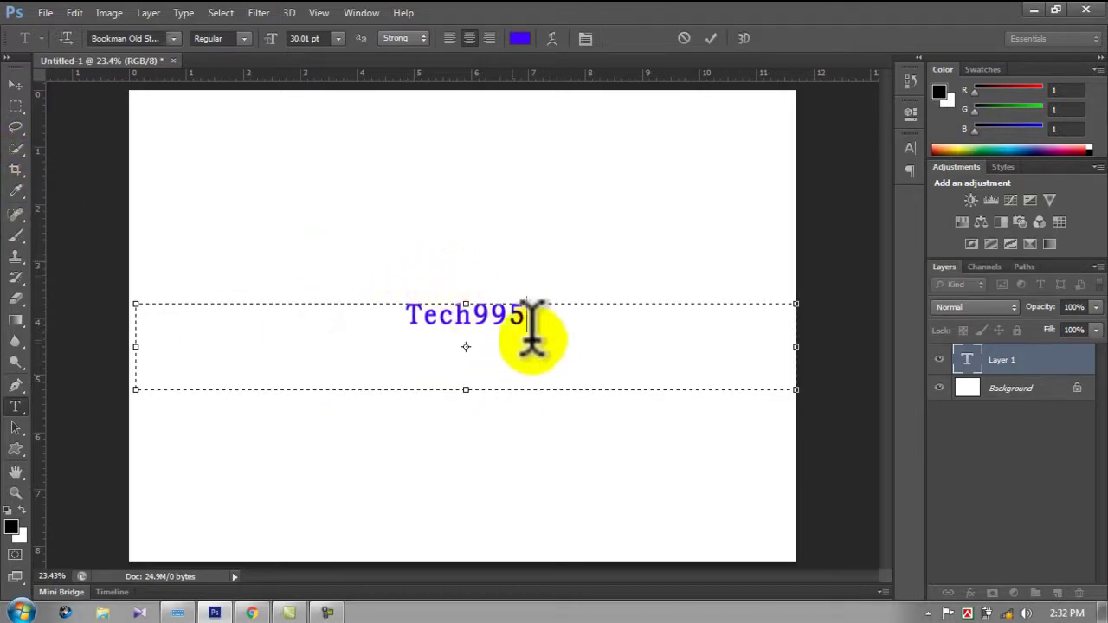
drag(485, 307, 403, 307)
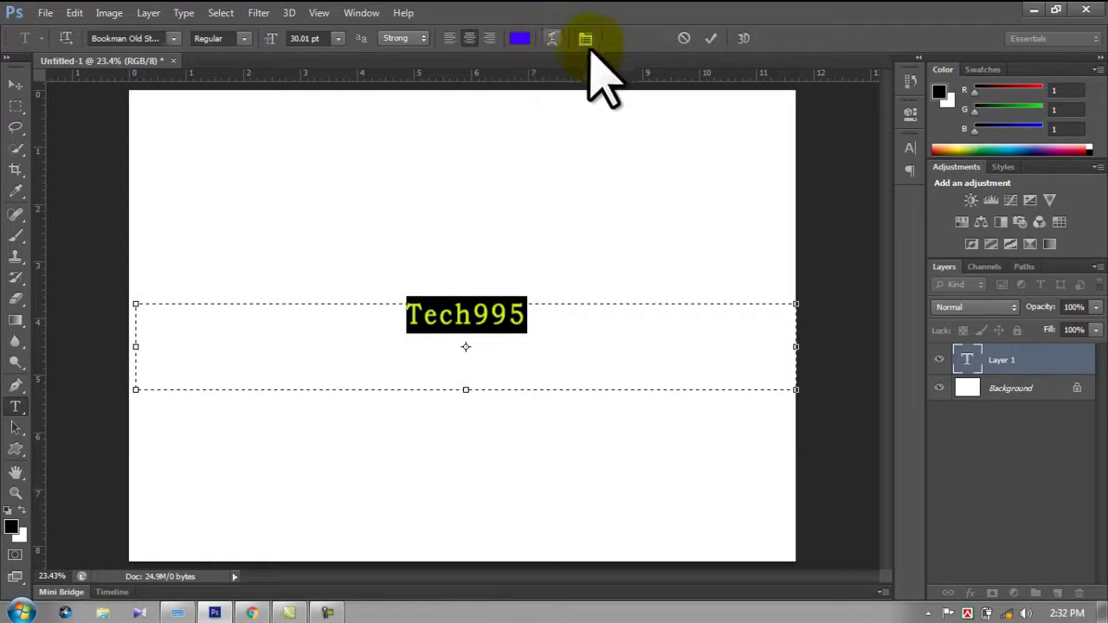
Set the Tech995 text to 60 pt in the Blackoak Std font
click(338, 38)
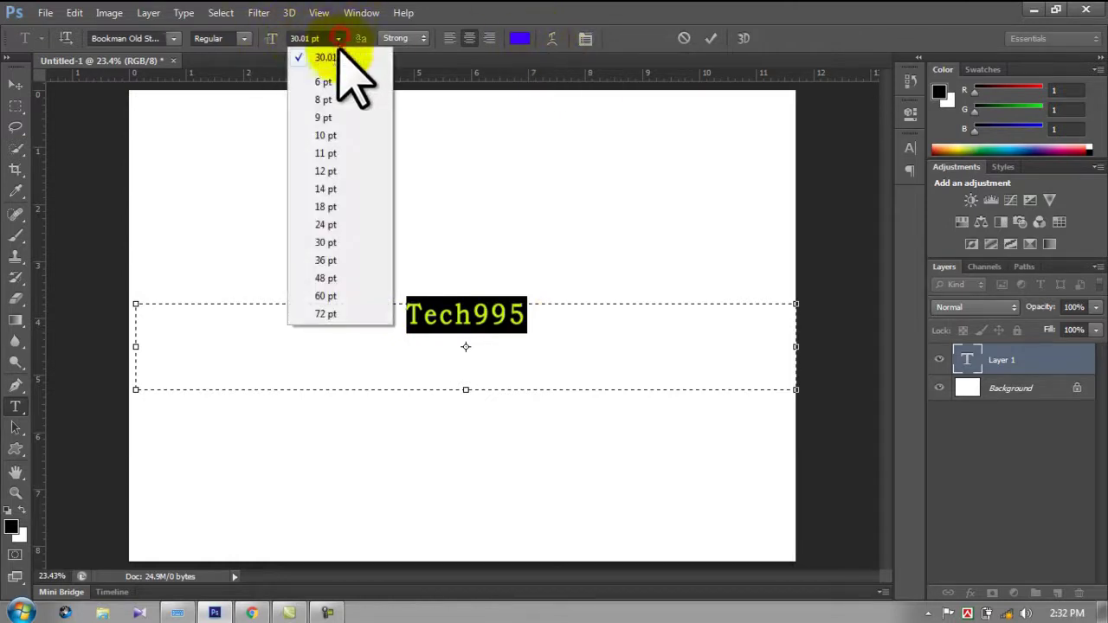
click(335, 295)
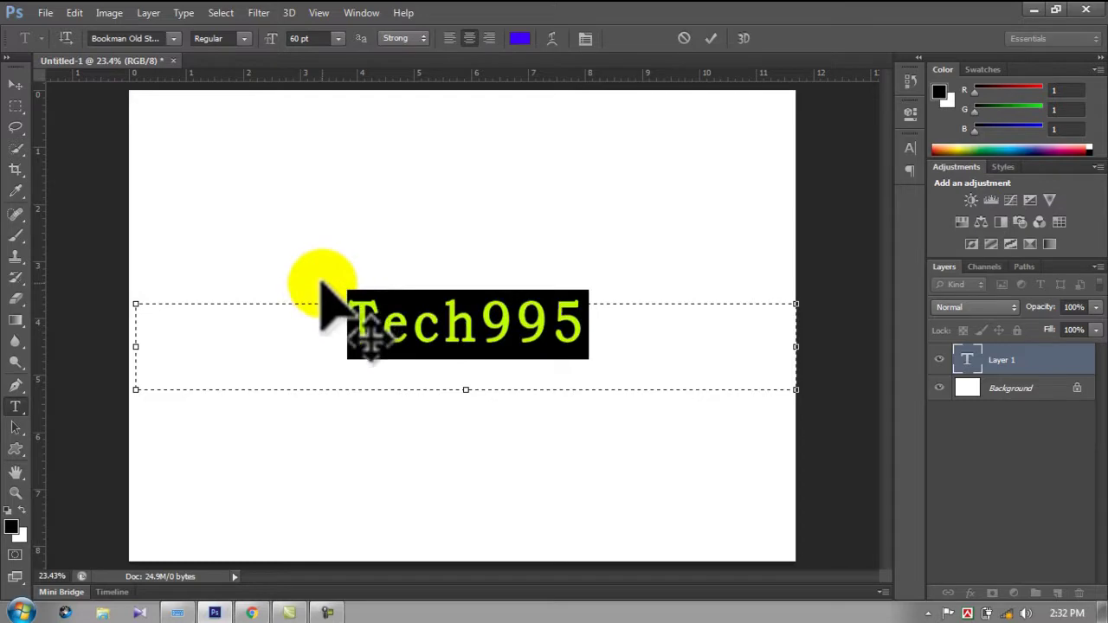
click(174, 39)
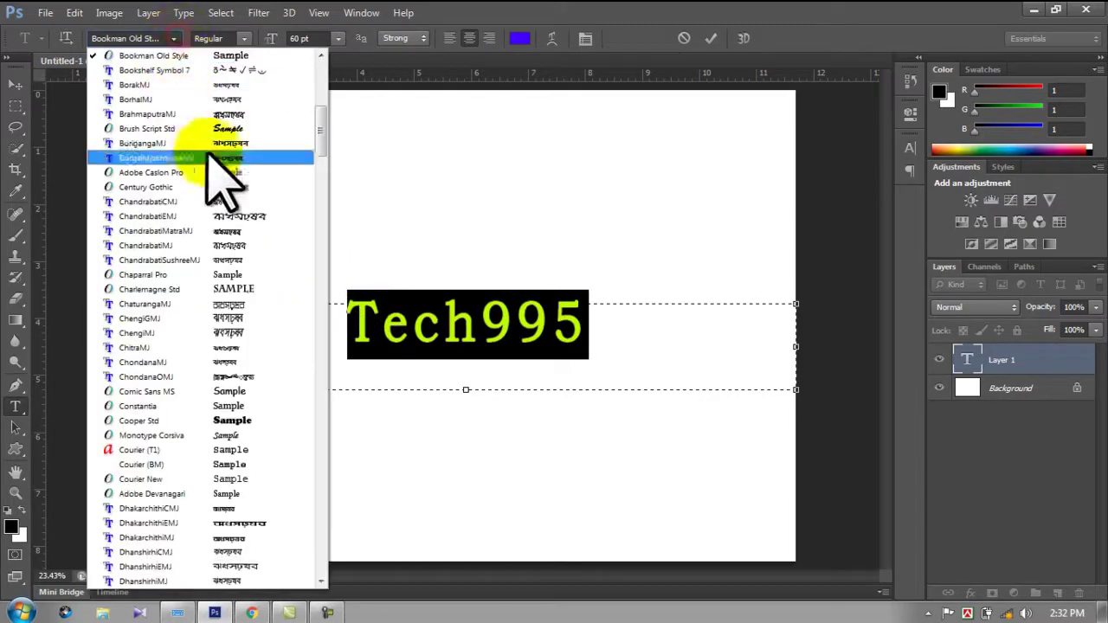
scroll(217, 164, up, 1)
scroll(240, 220, up, 2)
scroll(240, 221, up, 1)
scroll(245, 230, up, 1)
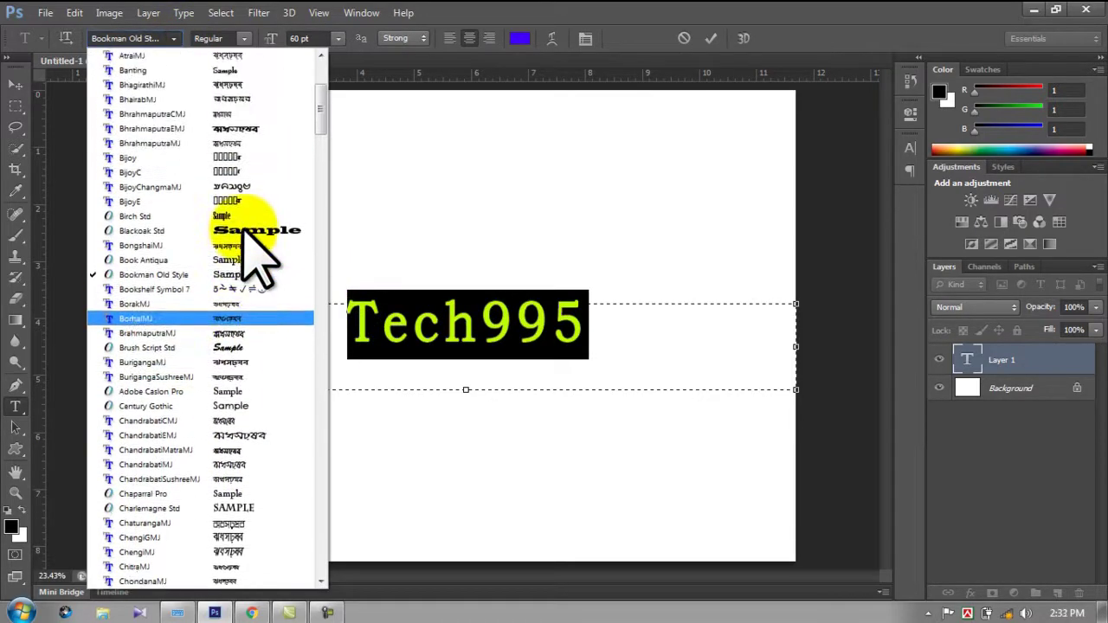
click(246, 231)
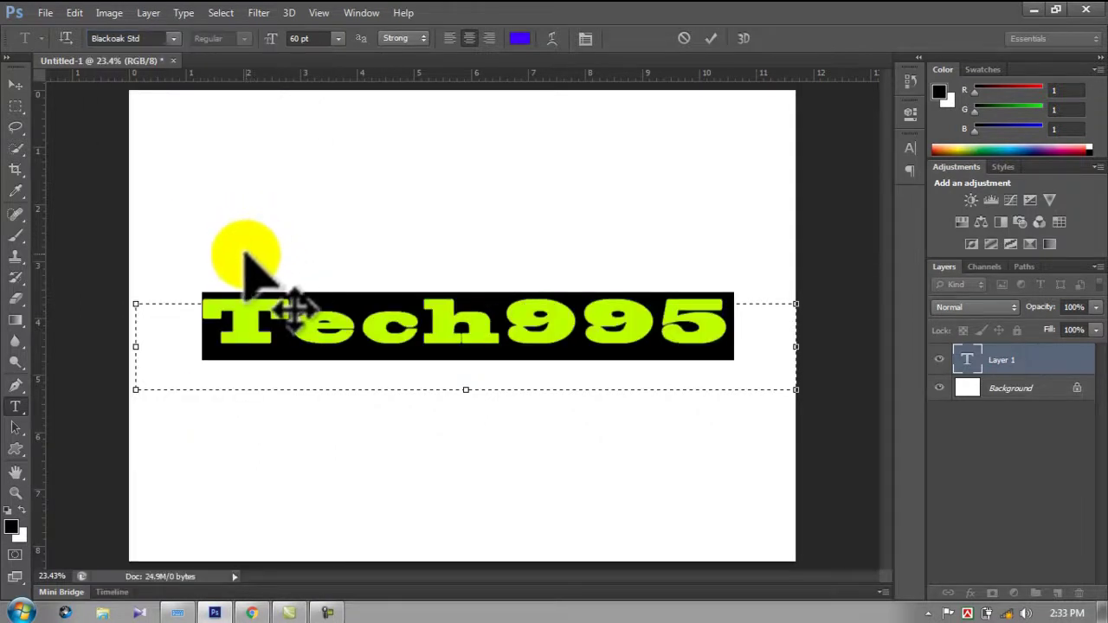
click(587, 40)
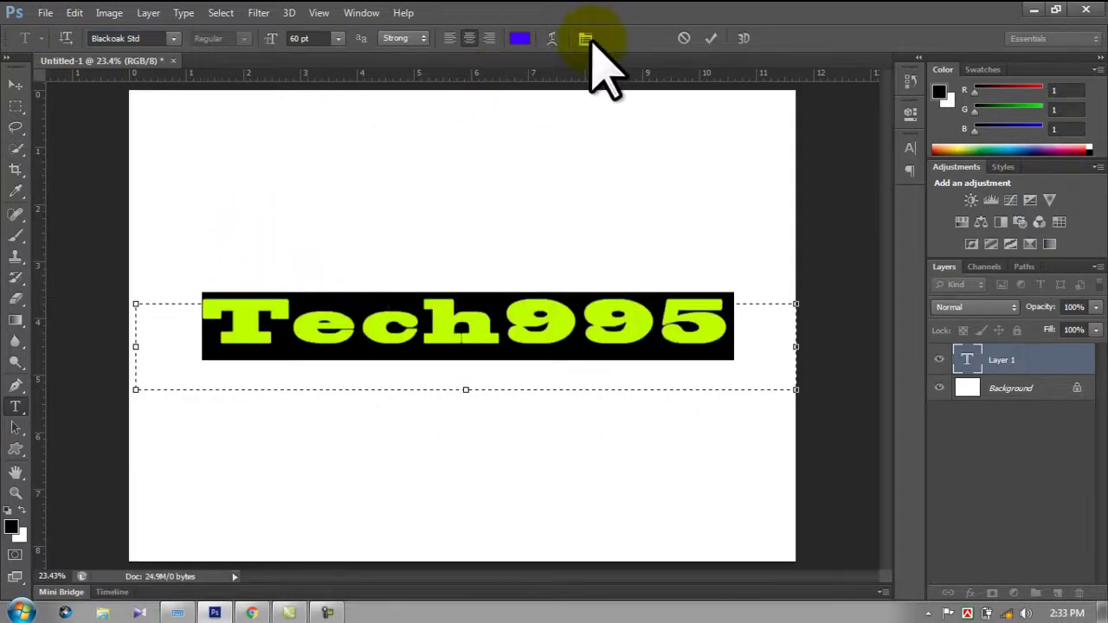
Set the Tech995 vertical scale to 550% in the Character panel
click(587, 40)
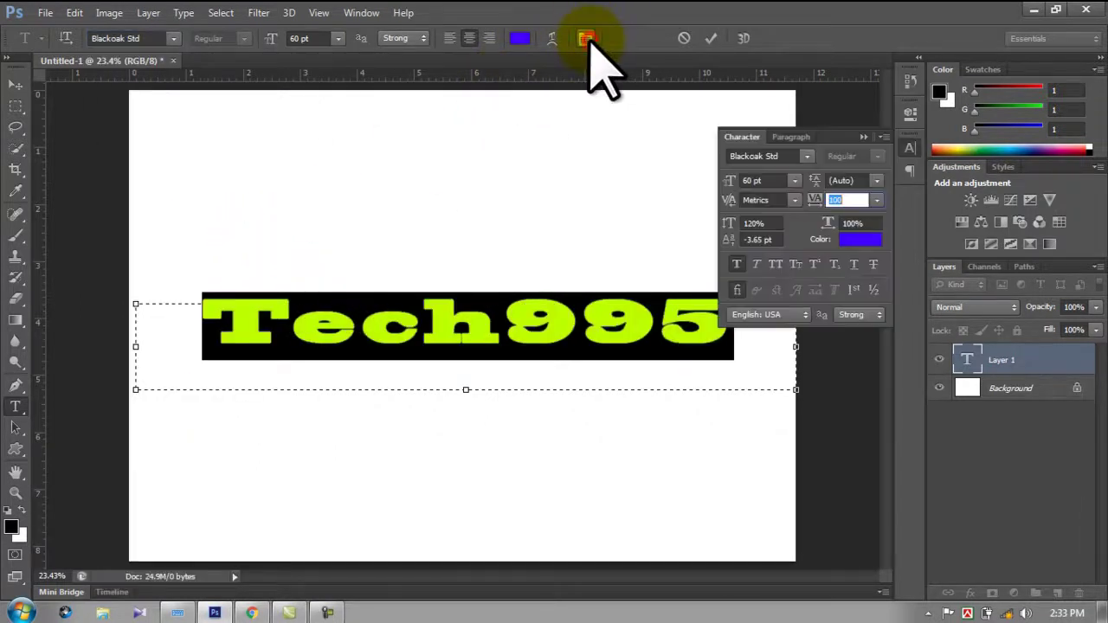
click(772, 223)
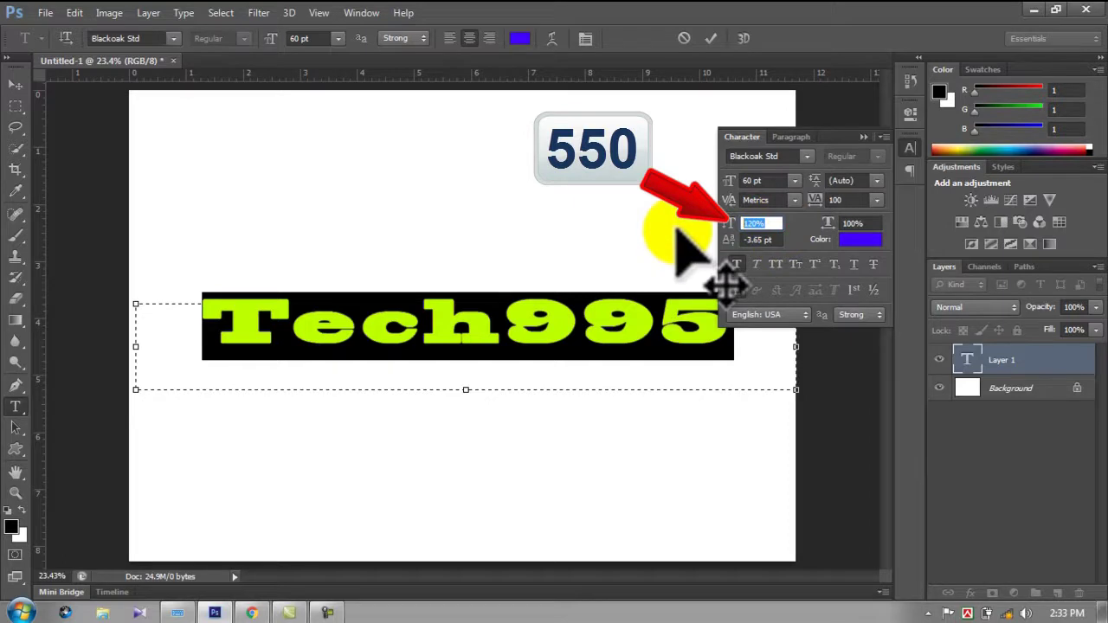
text(550)
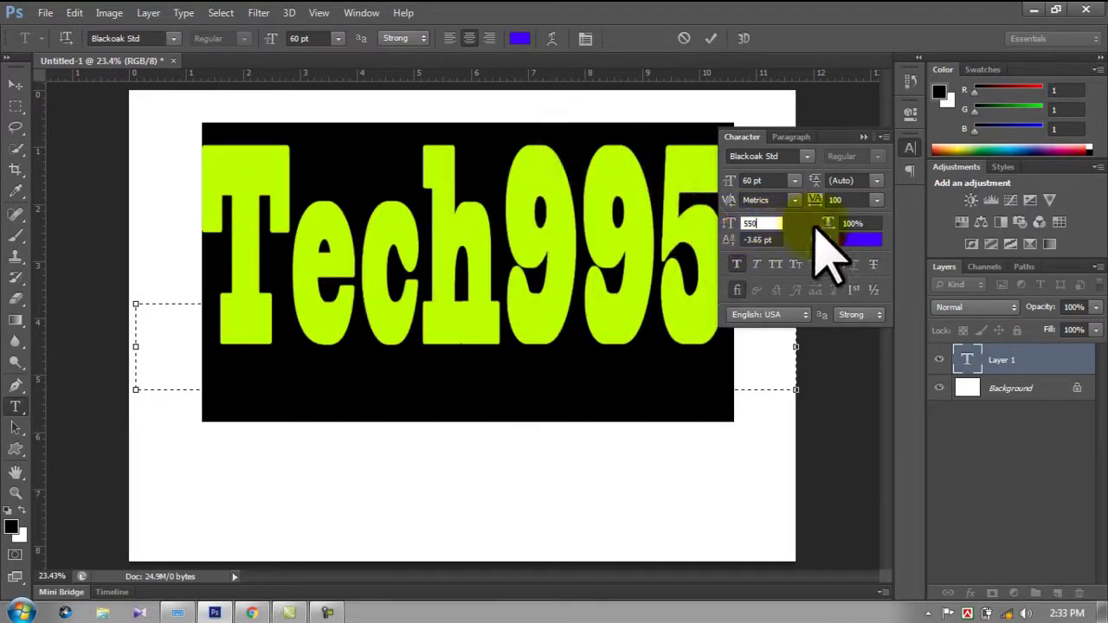
click(861, 218)
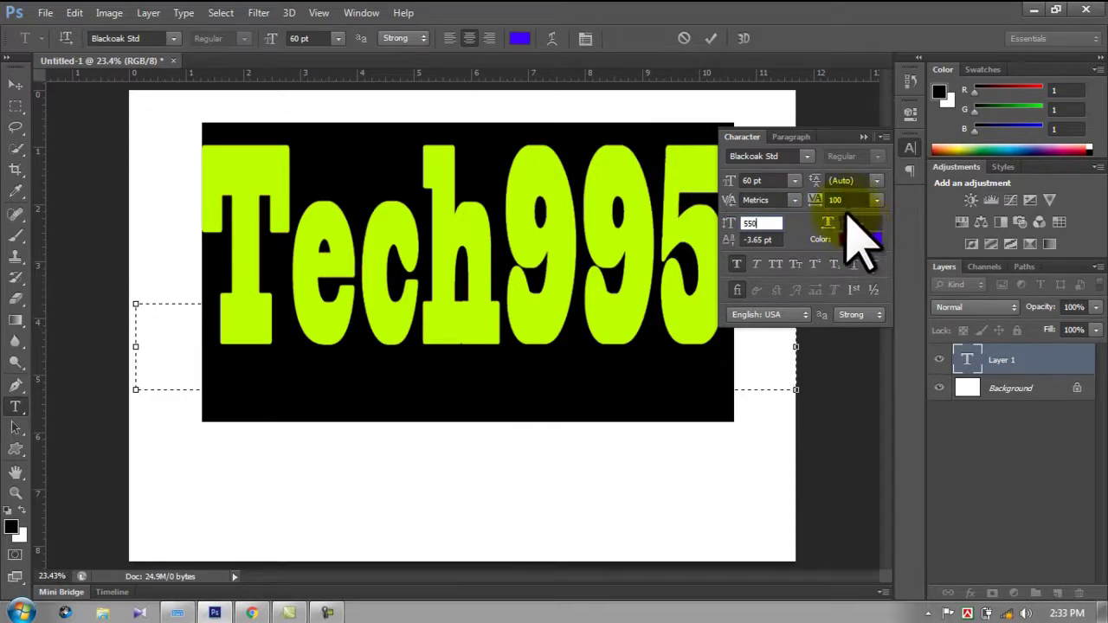
Nudge tracking to 280, horizontal scale to 103% and vertical scale to 556%
key(Up)
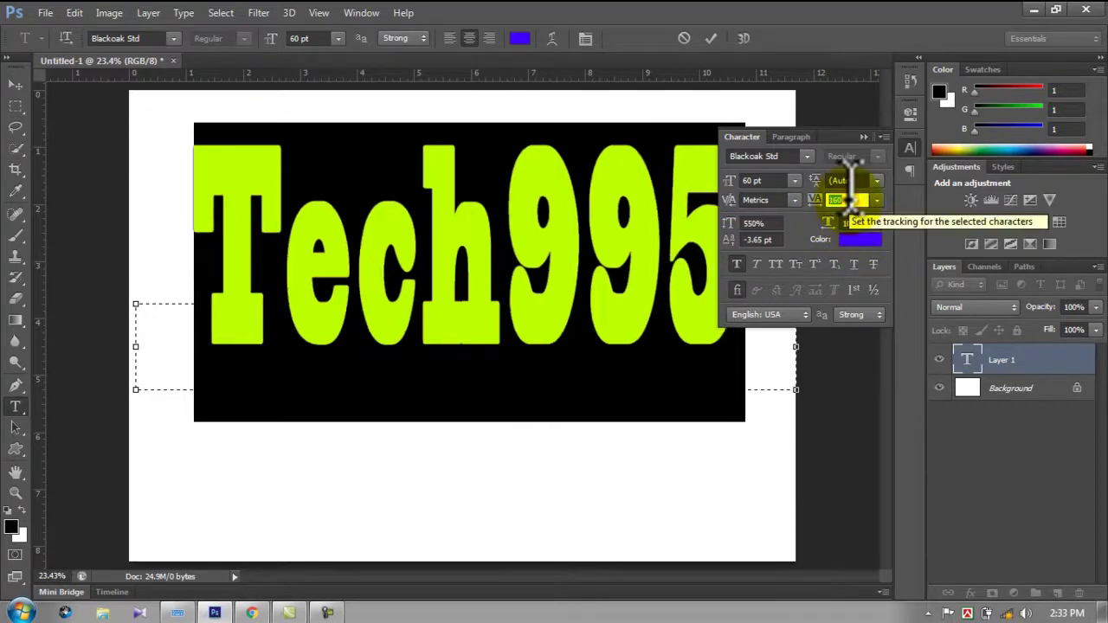
key(Up)
key(Up)
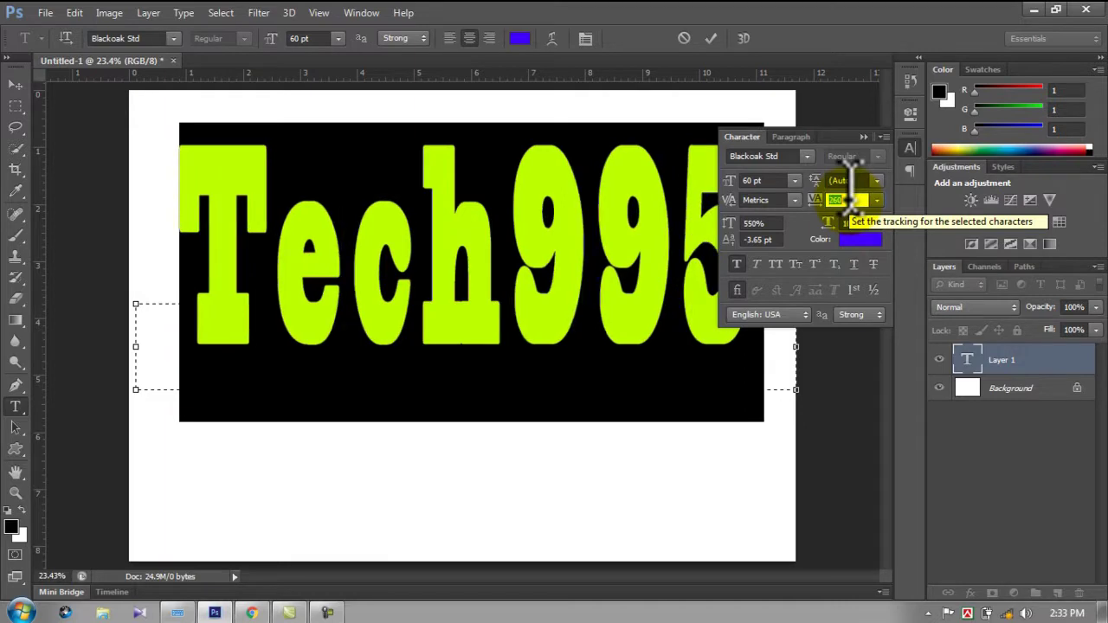
key(Up)
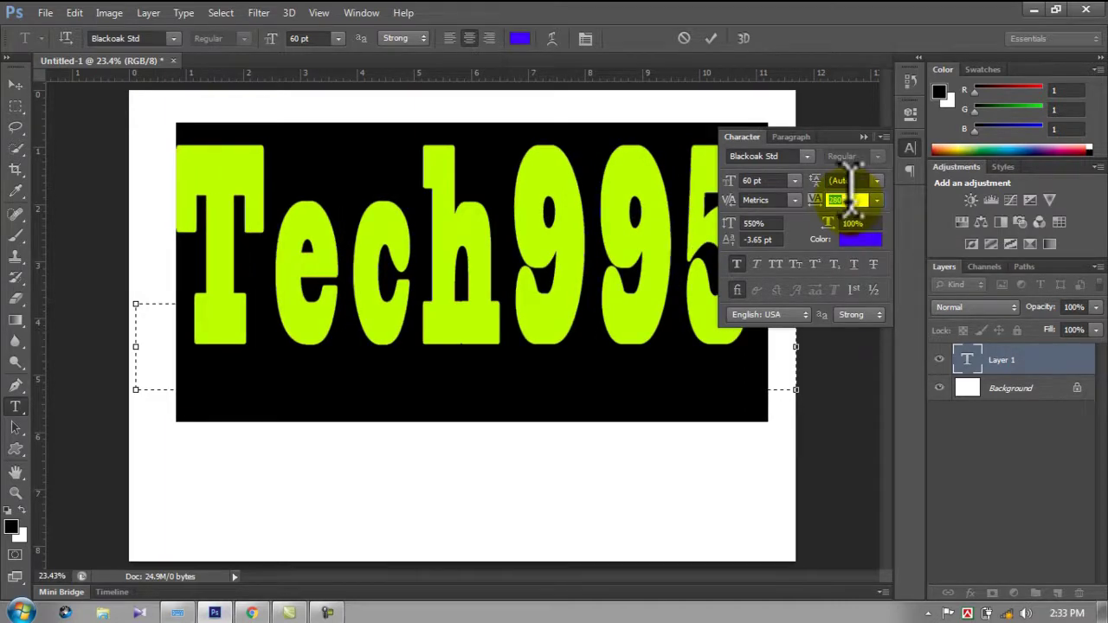
key(Up)
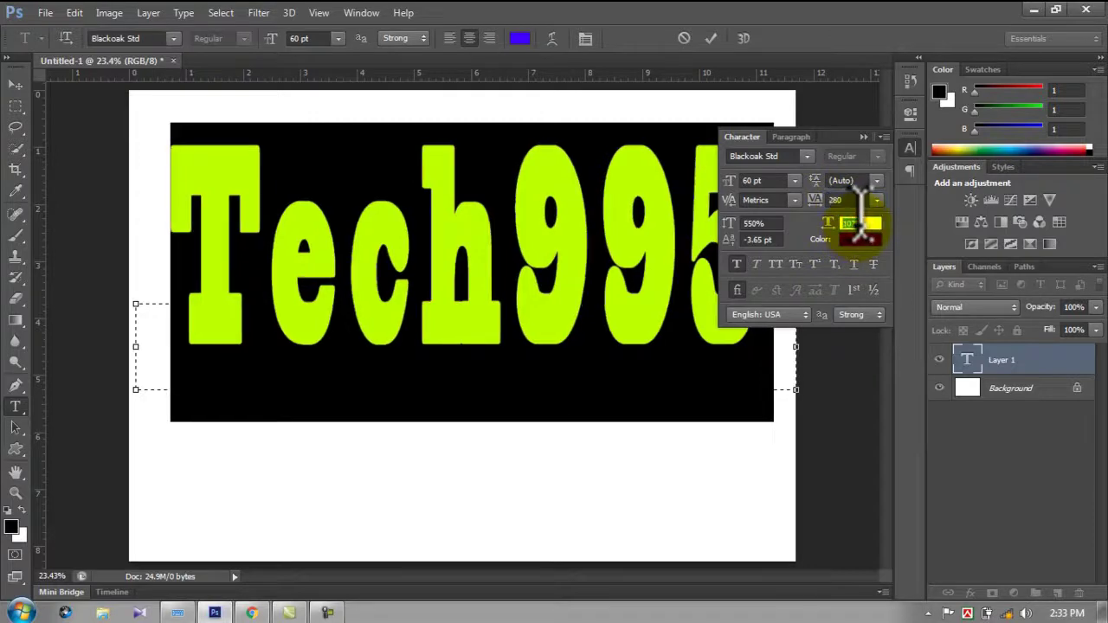
key(Up)
key(Up)
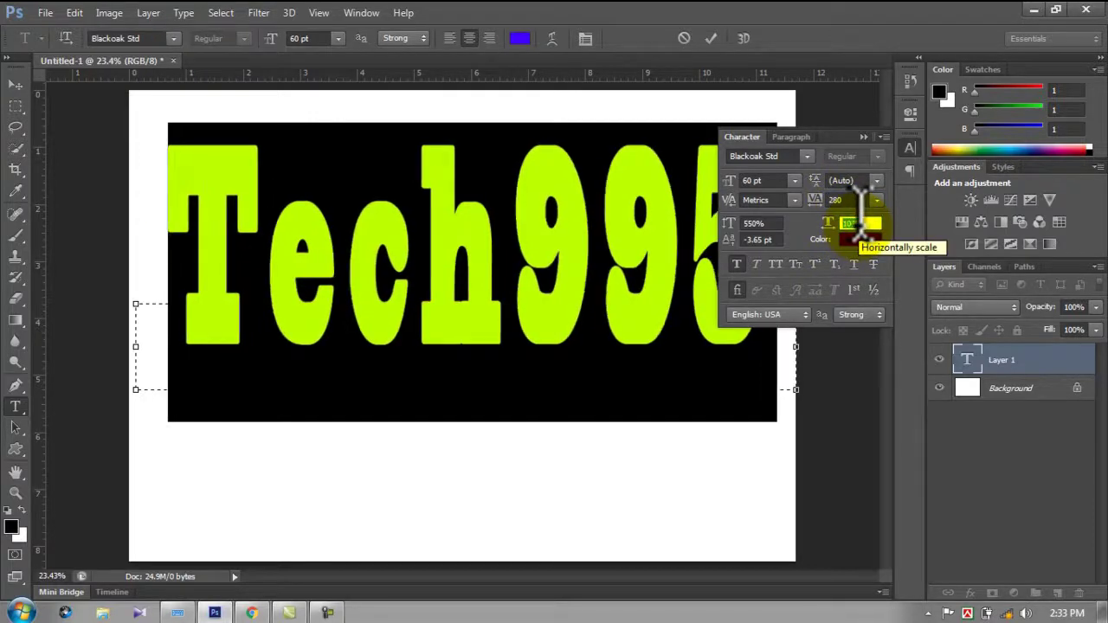
click(776, 225)
key(Up)
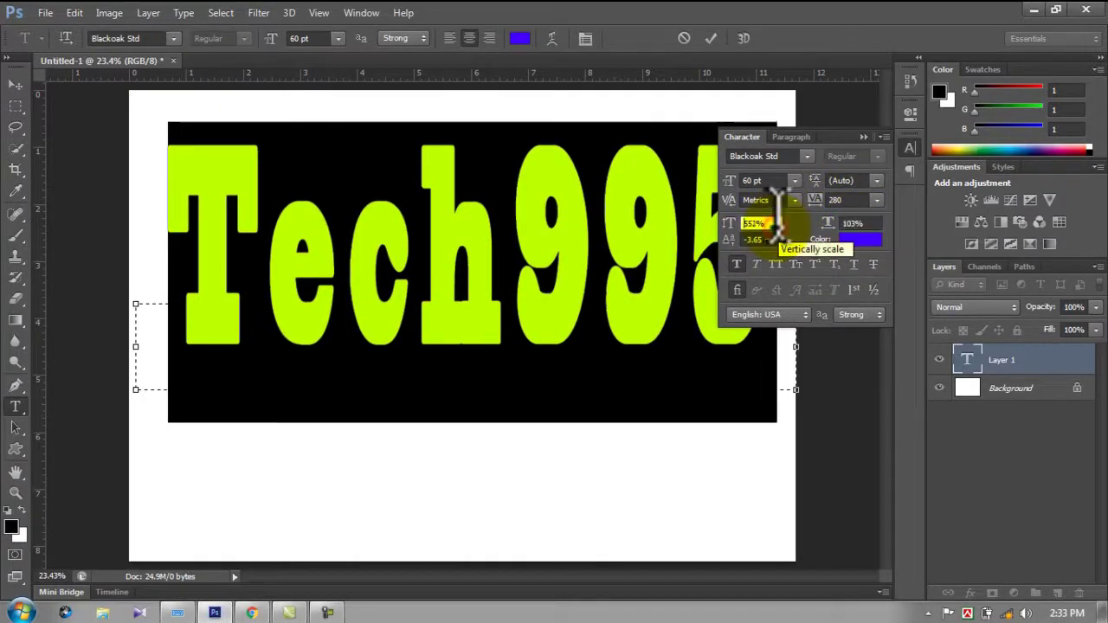
key(Up)
key(Up)
key(Up)
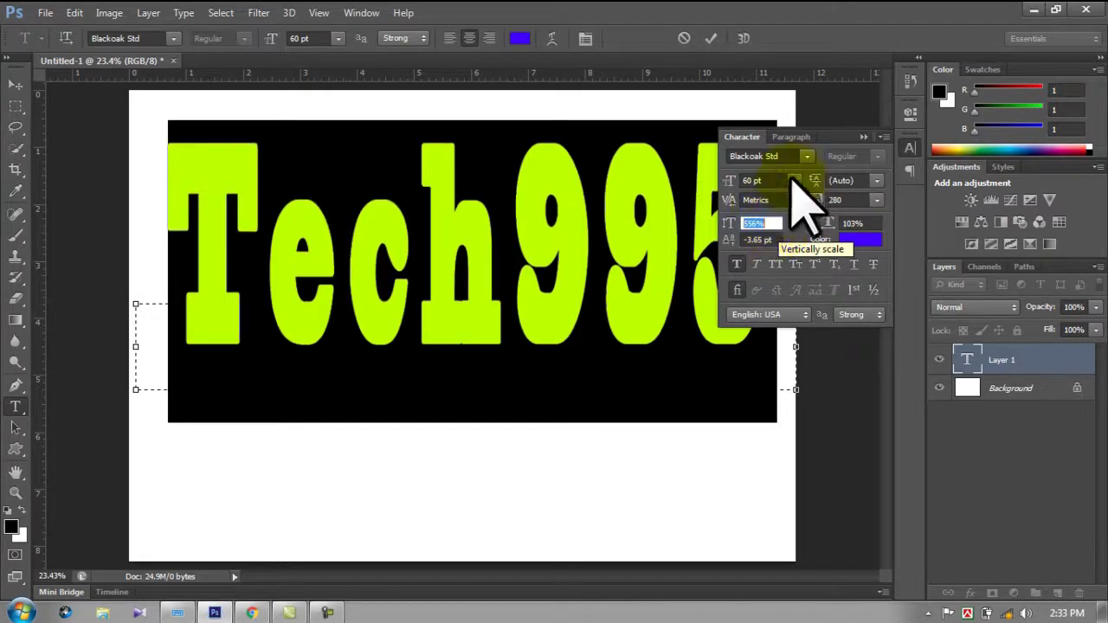
click(865, 137)
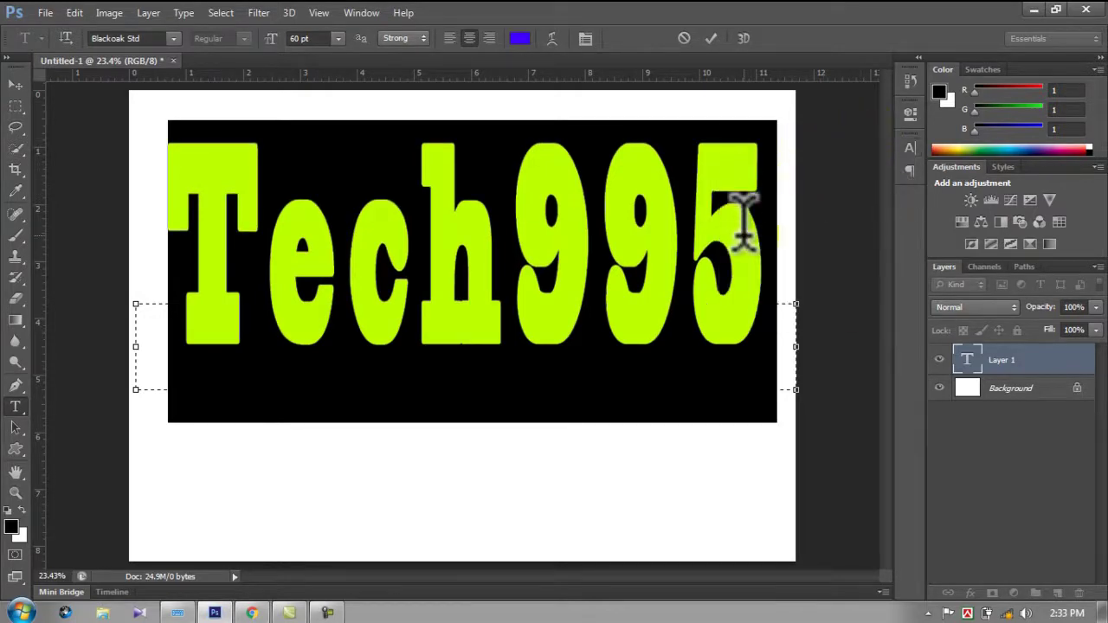
Free-transform Tech995 to 107.75% width and 115.44% height, centred on the page
click(15, 85)
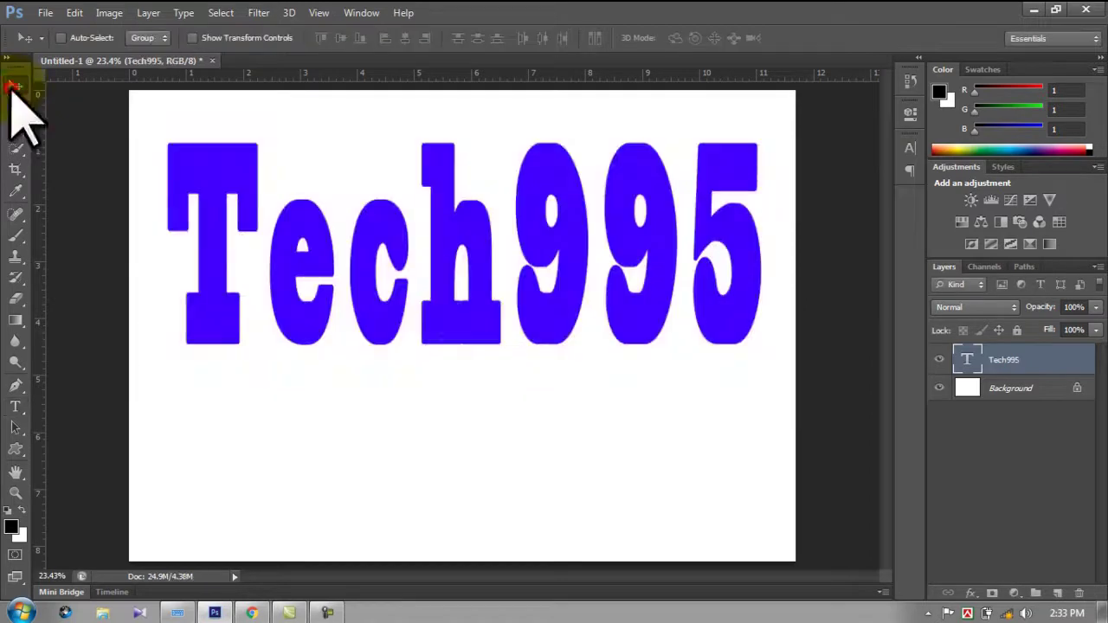
mouse_move(443, 260)
mouse_down()
mouse_move(435, 327)
mouse_move(433, 317)
mouse_up()
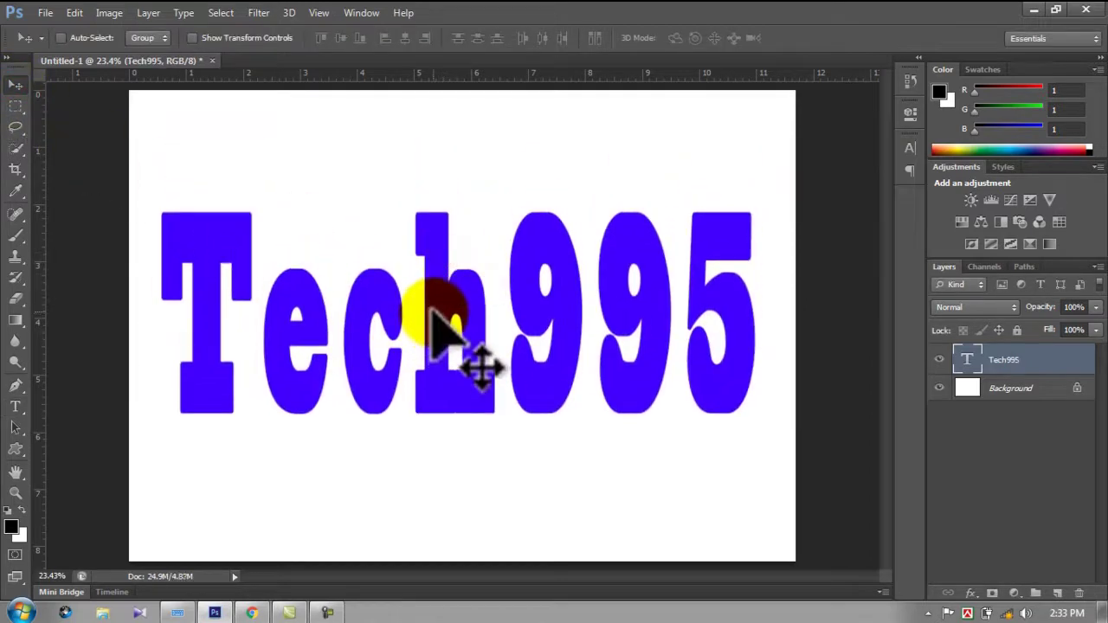
key(ctrl+t)
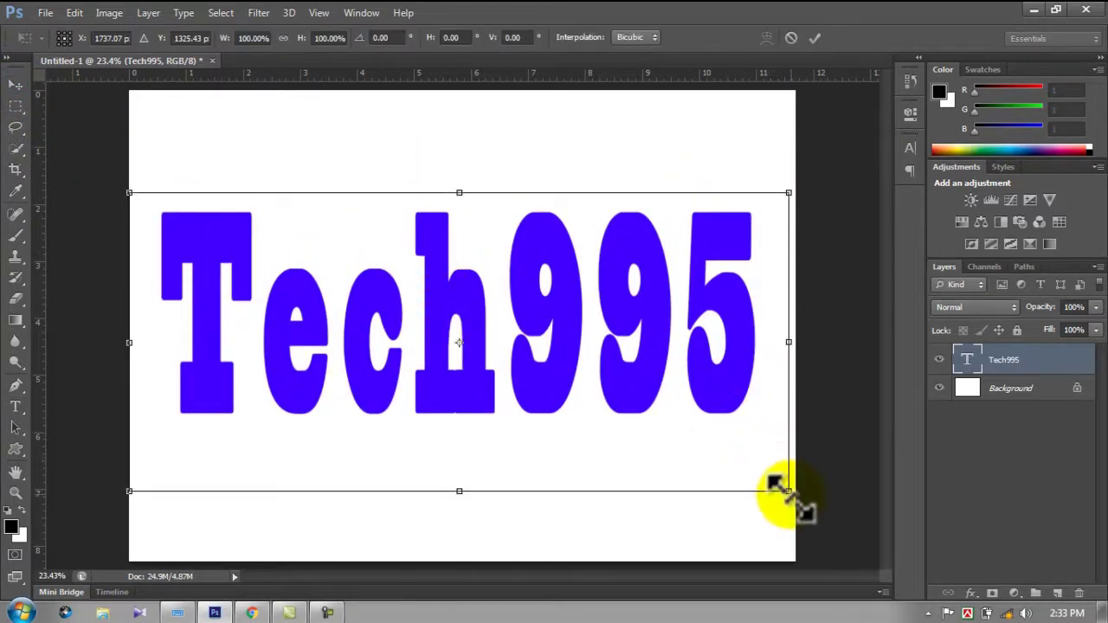
drag(789, 491, 840, 537)
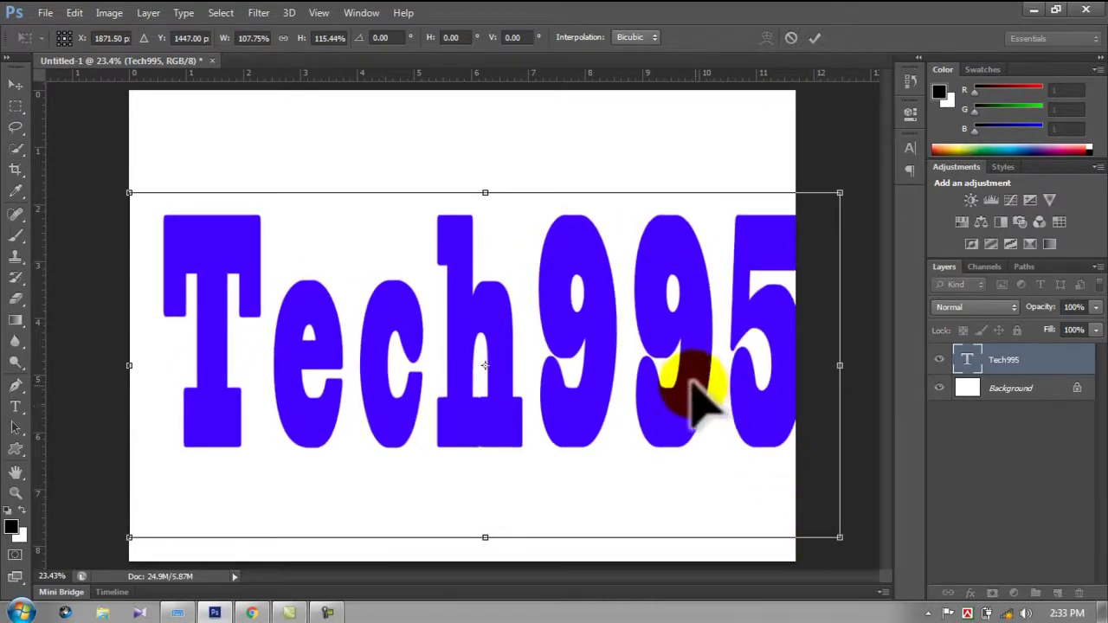
drag(691, 380, 673, 356)
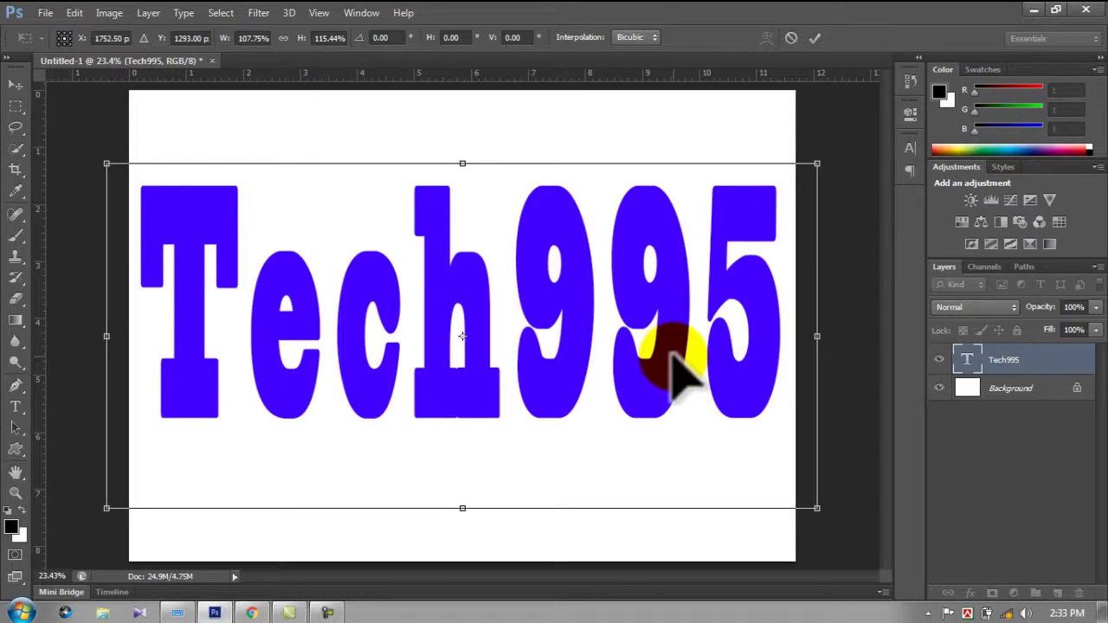
key(Return)
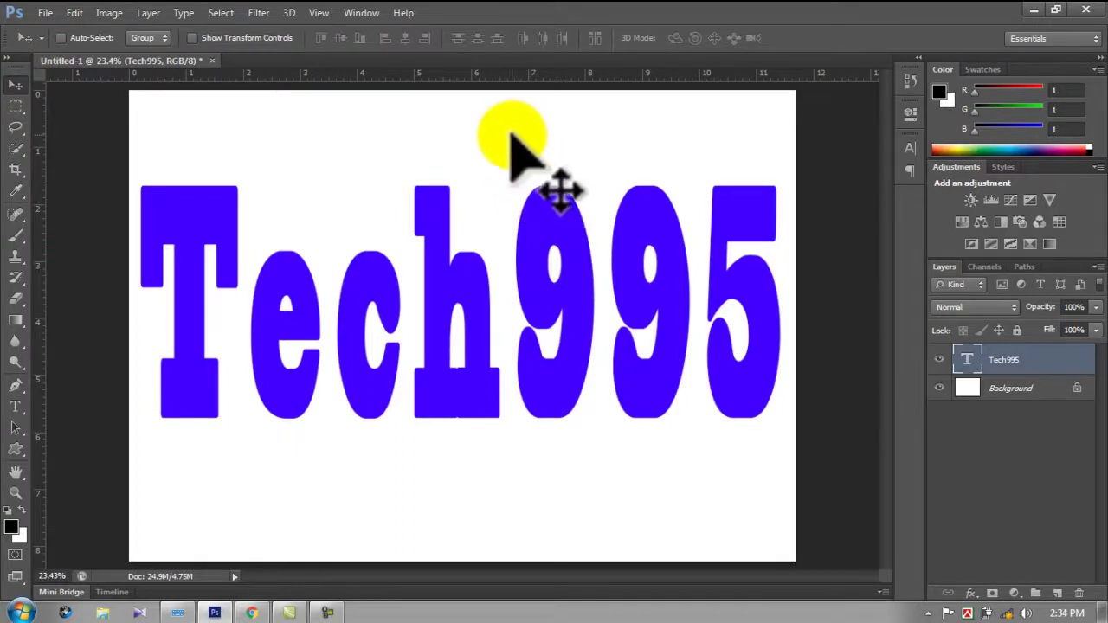
Open the ocean-and-clouds photo and drag it into the Tech995 document as Layer 1
click(43, 12)
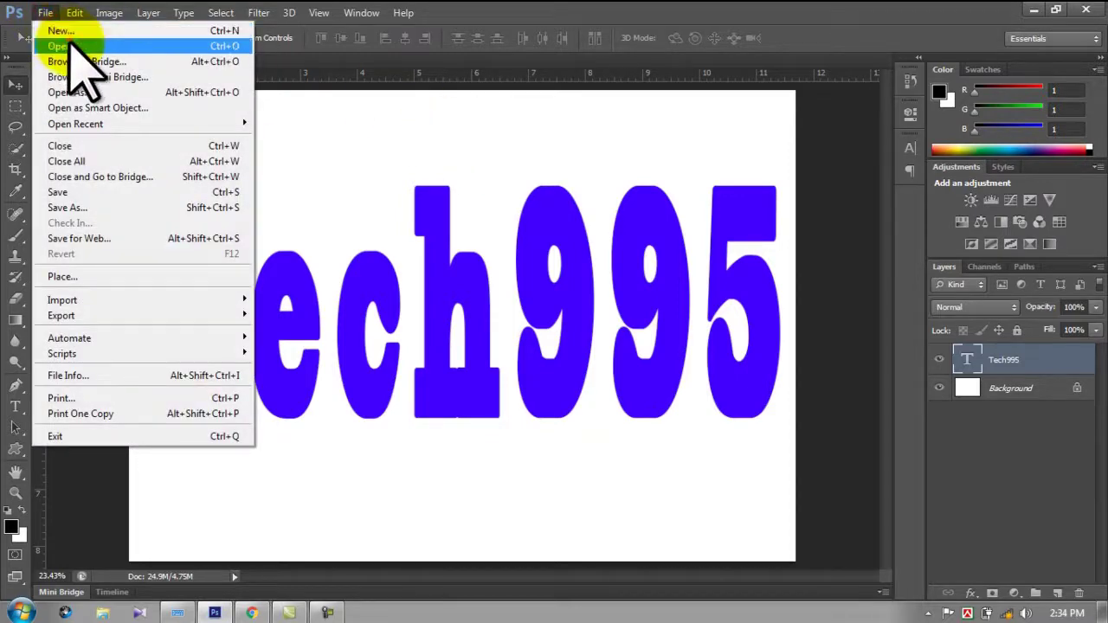
click(52, 46)
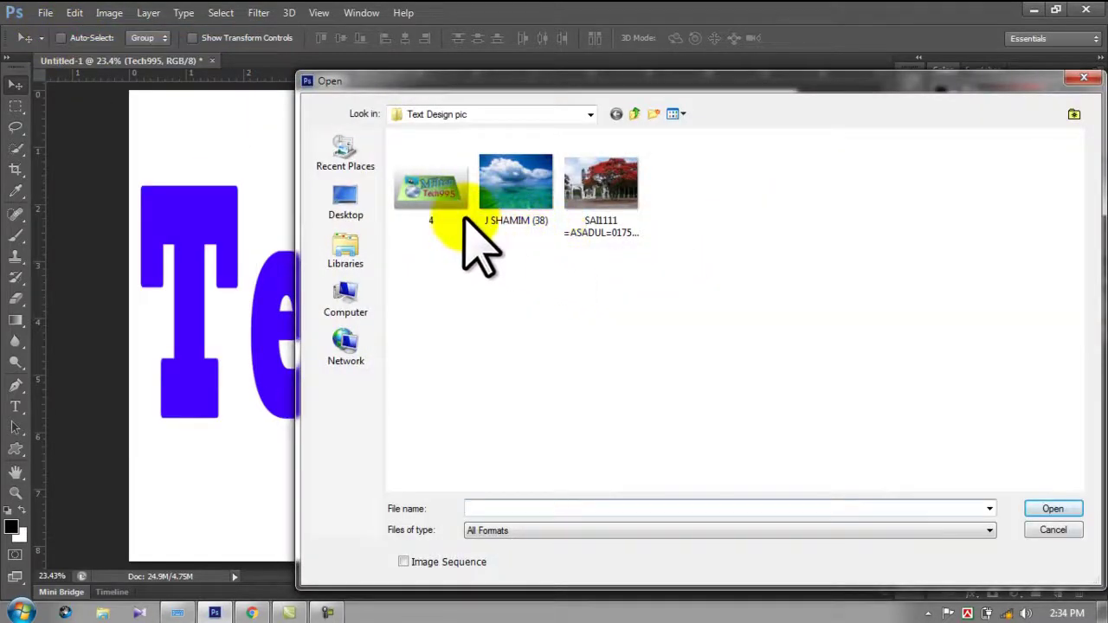
double_click(530, 216)
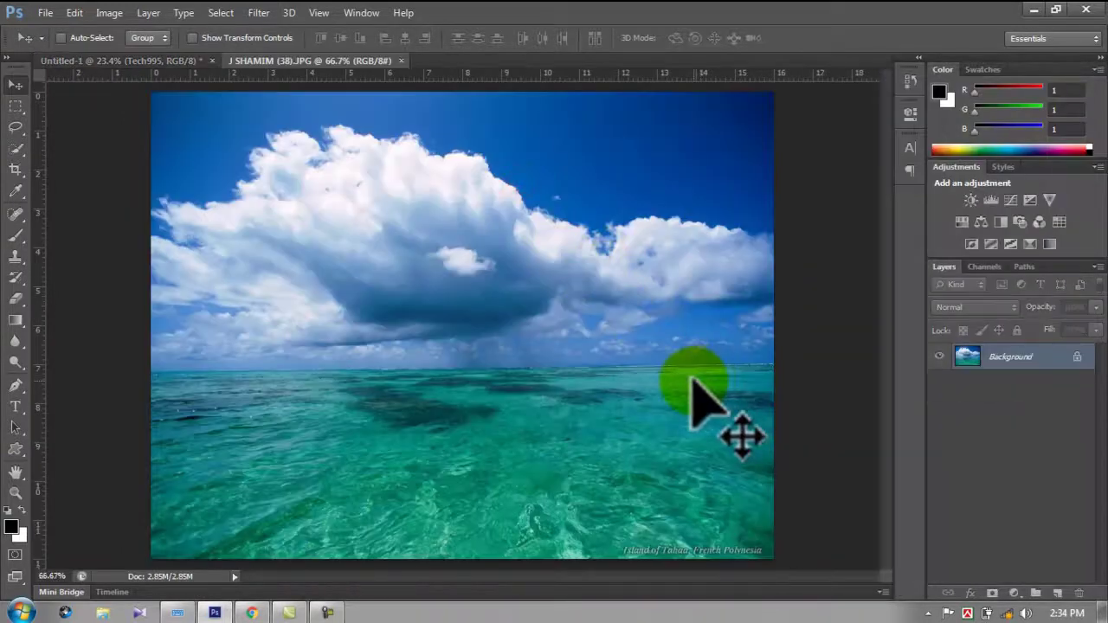
mouse_move(403, 387)
mouse_down()
mouse_move(351, 328)
mouse_move(378, 232)
mouse_move(421, 269)
mouse_move(450, 410)
mouse_up()
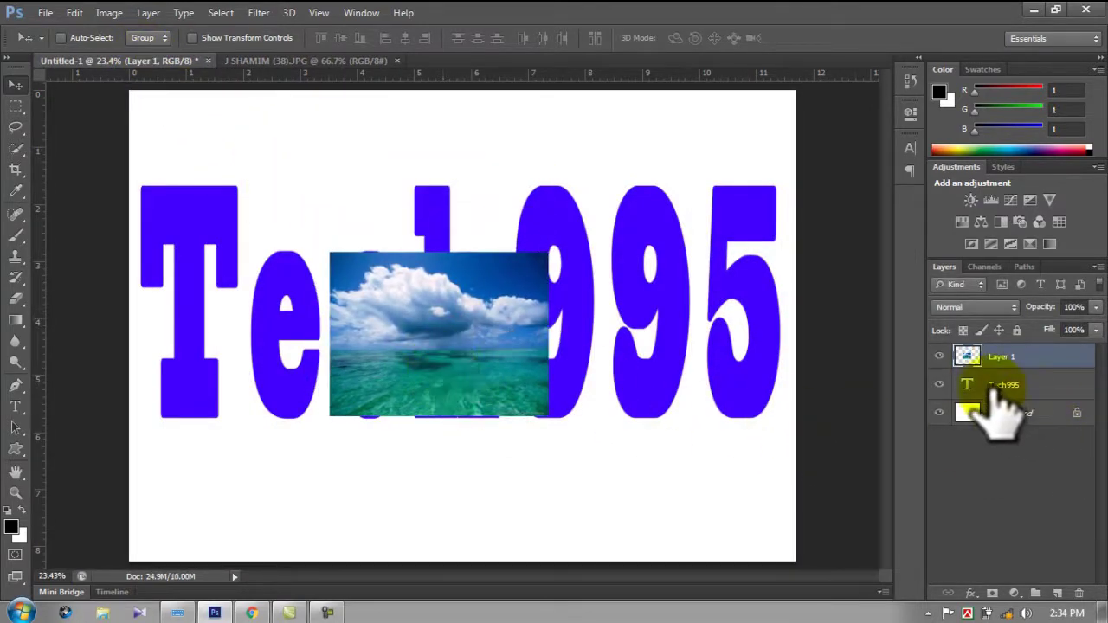
Select the Tech995 text layer and bring up its thumbnail context menu
click(991, 386)
right_click(995, 402)
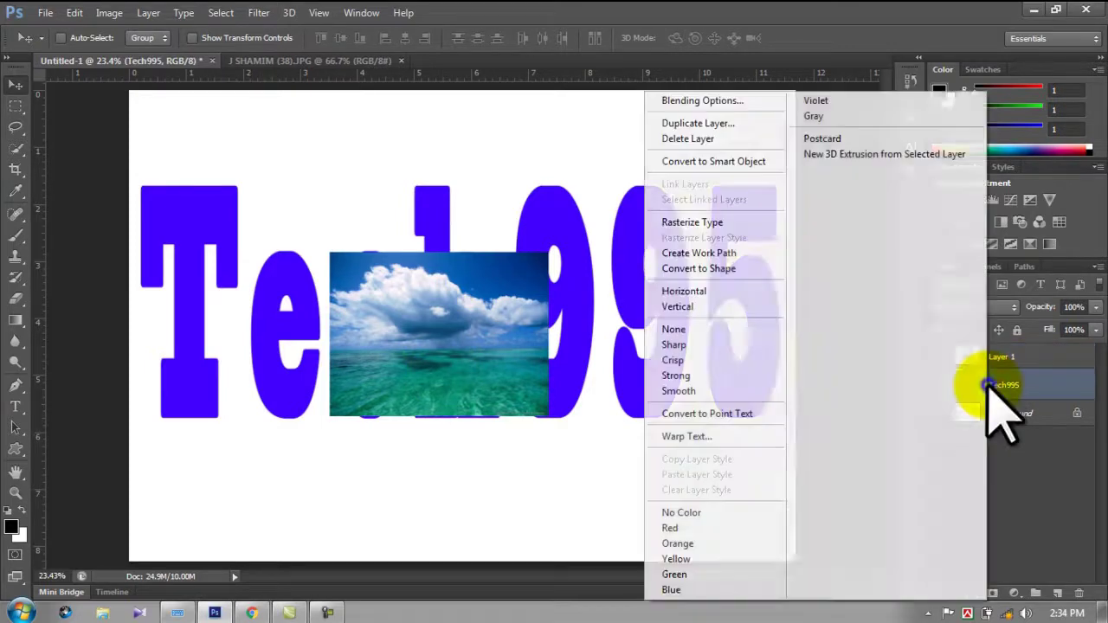
click(989, 390)
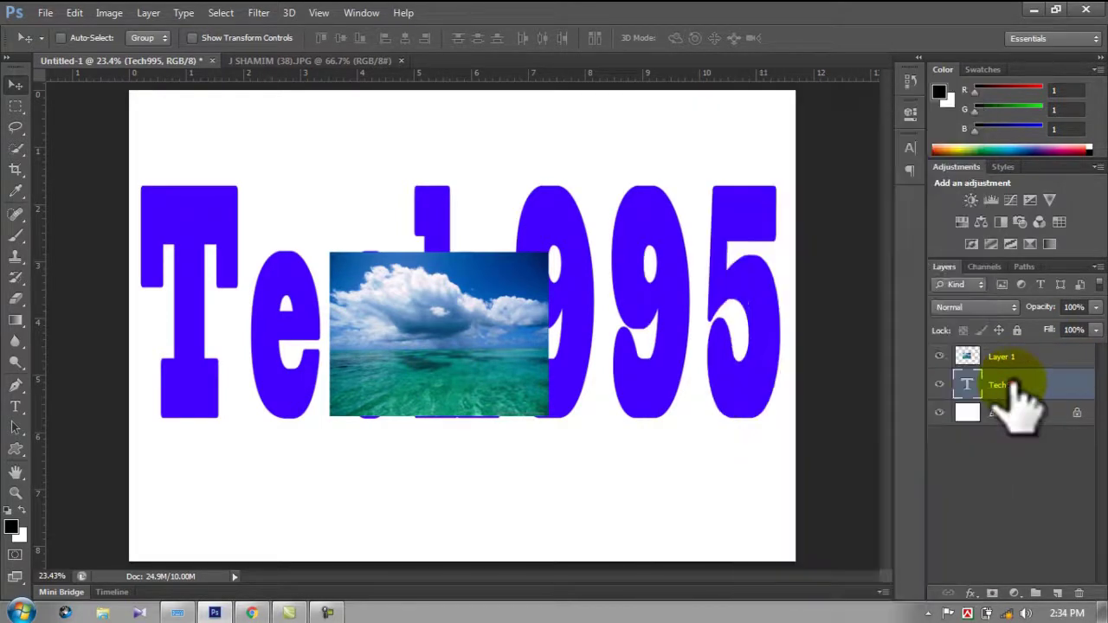
right_click(972, 383)
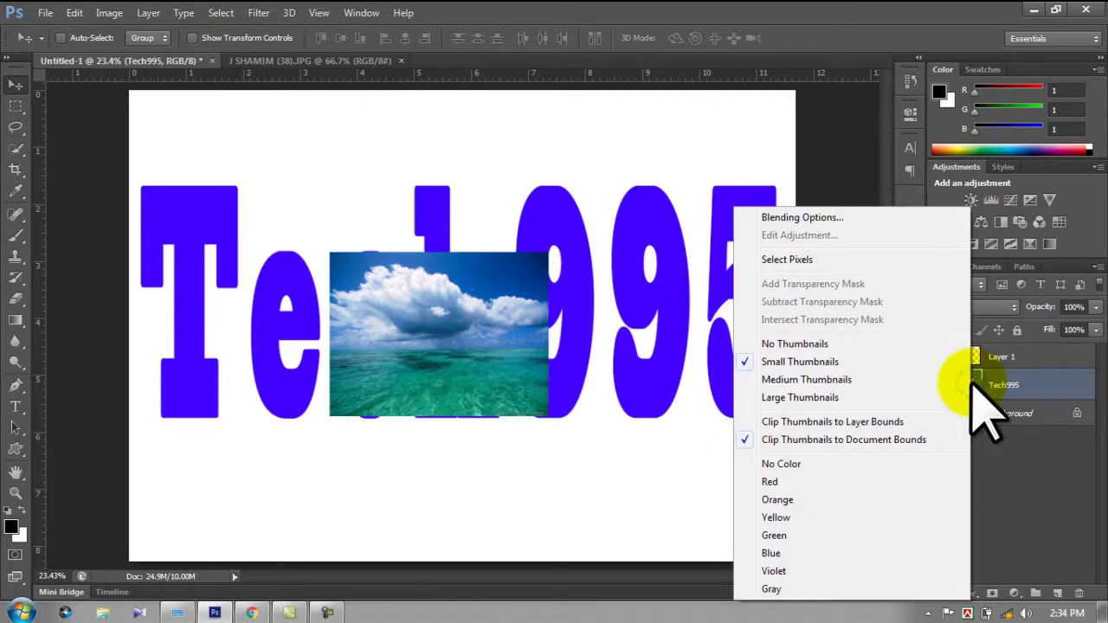
Load the Tech995 letters as a selection with Select Pixels on the text thumbnail
click(1013, 478)
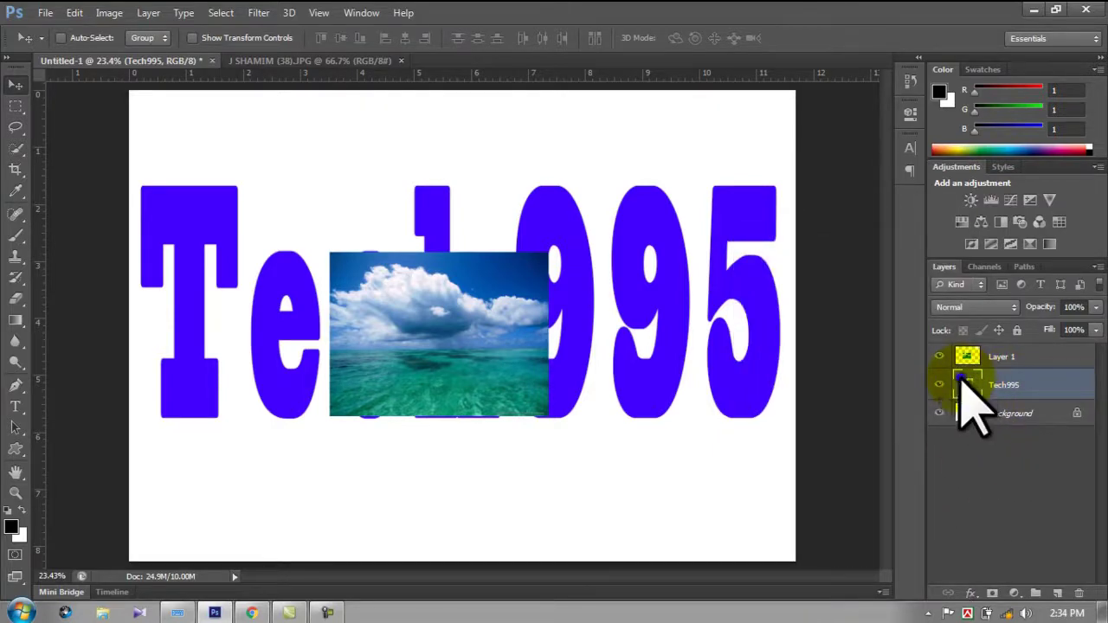
right_click(961, 384)
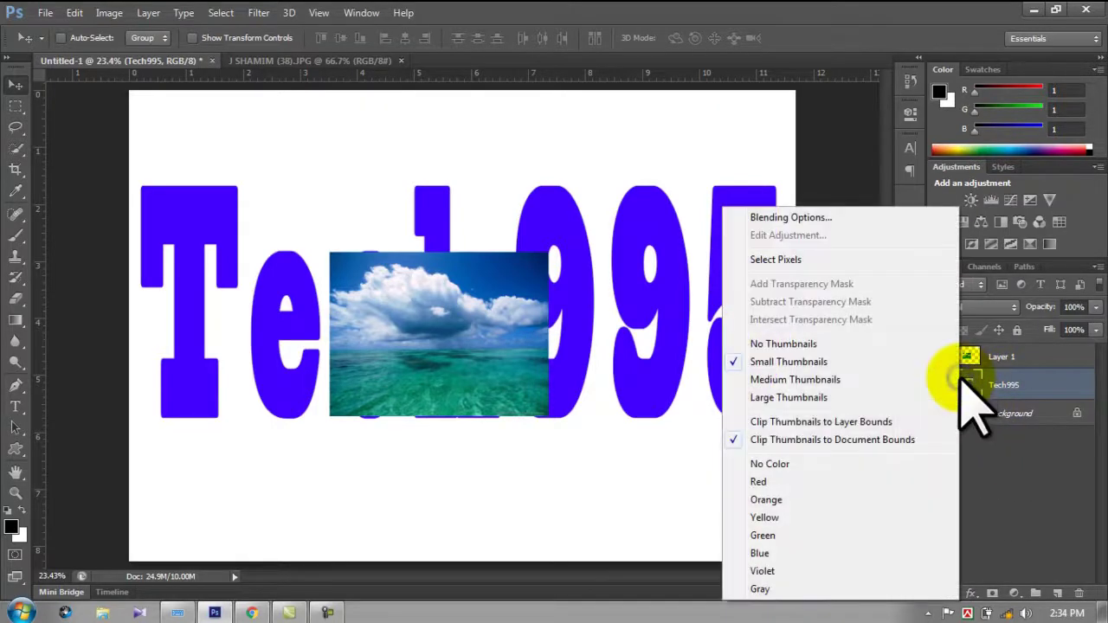
click(788, 260)
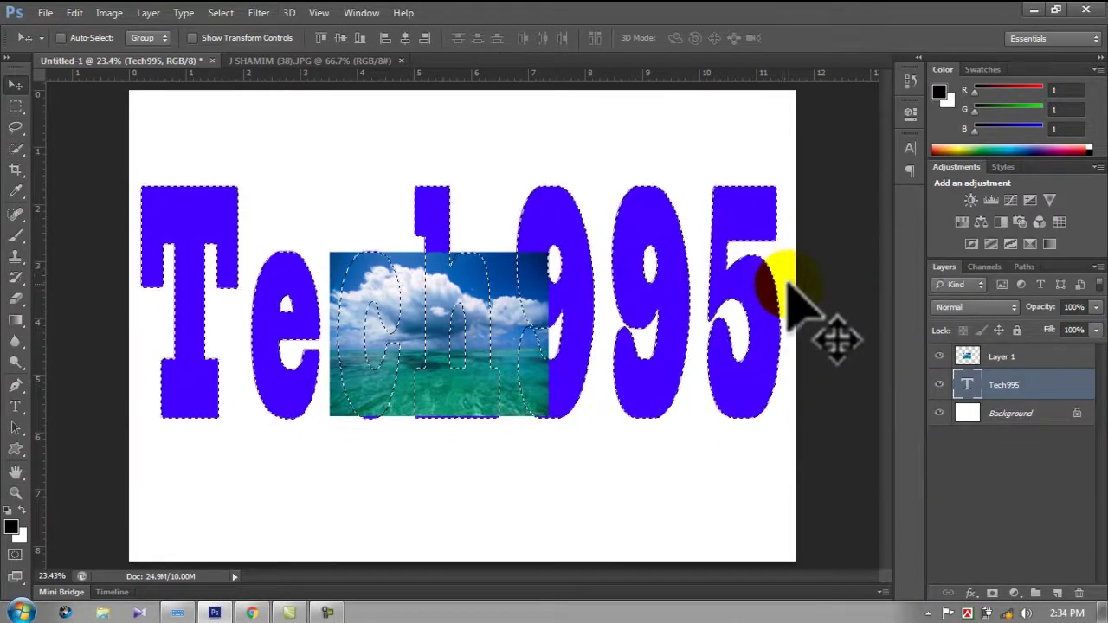
Make sea photo Layer 1 a clipping mask on the Tech995 text layer
right_click(975, 352)
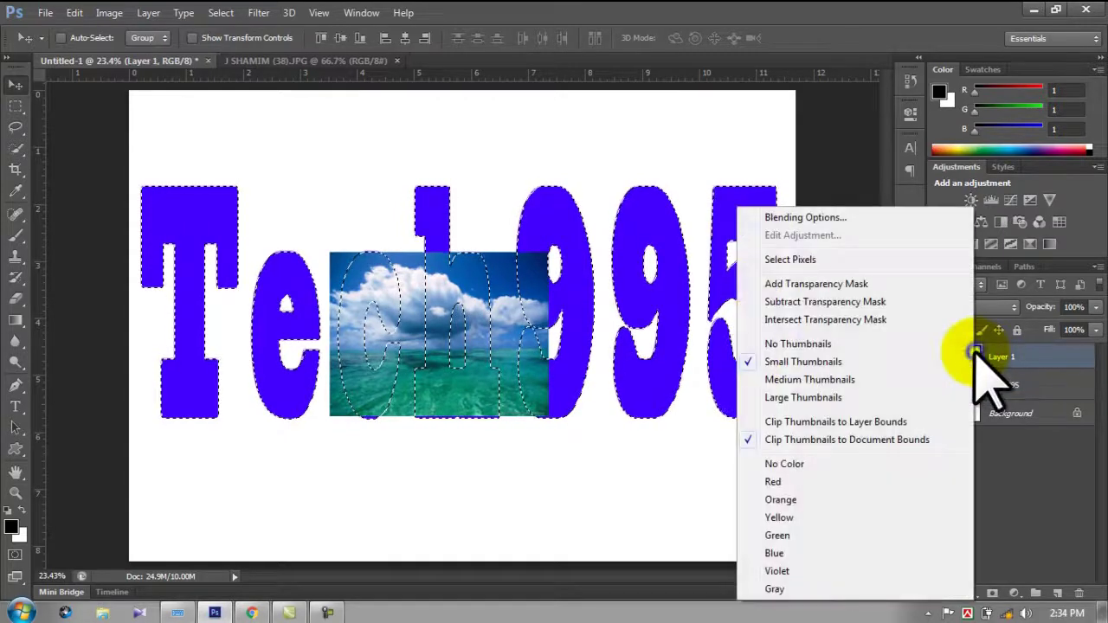
right_click(1004, 350)
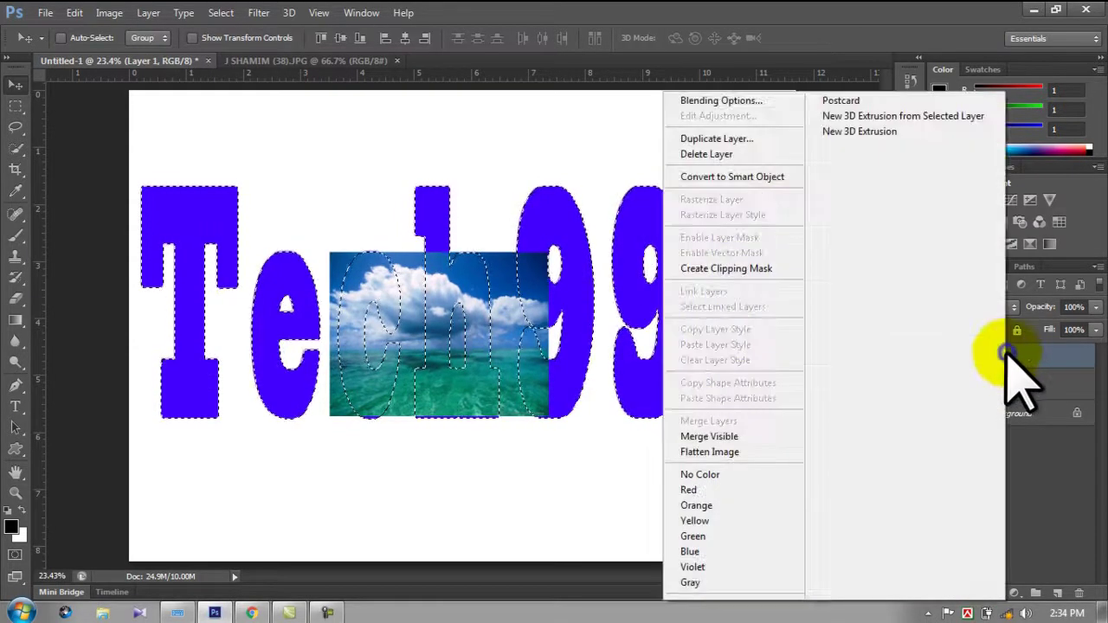
right_click(1035, 355)
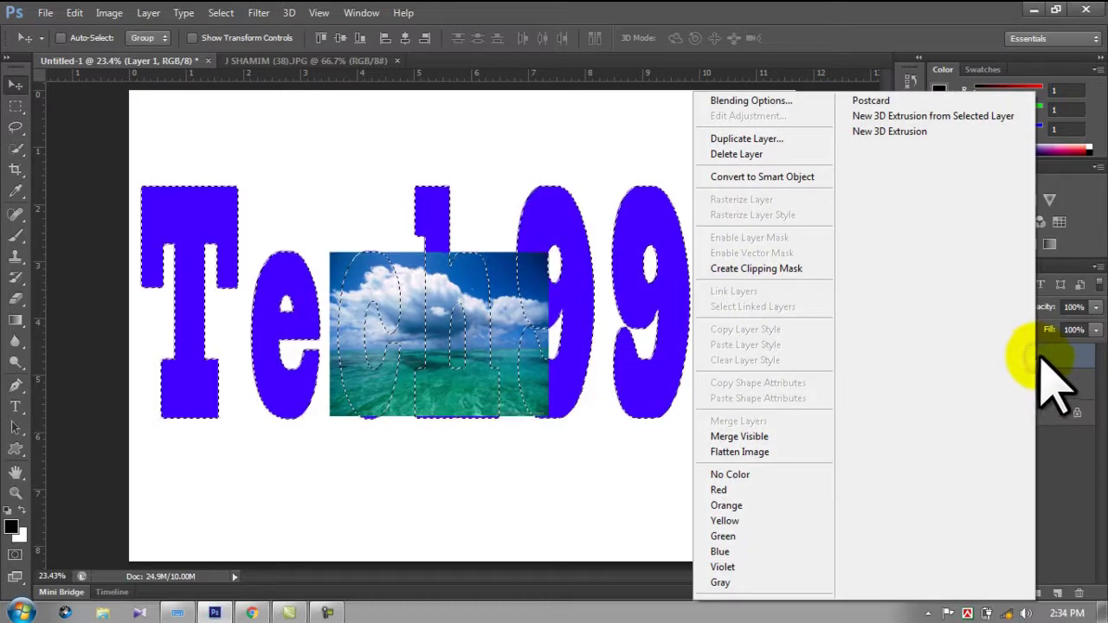
right_click(1077, 356)
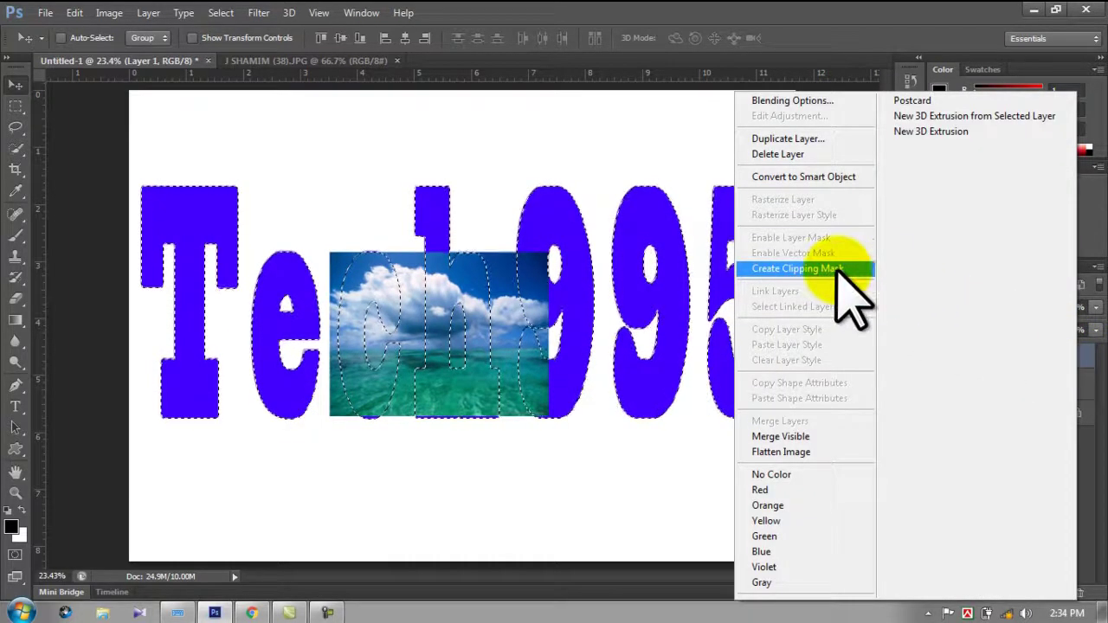
click(853, 298)
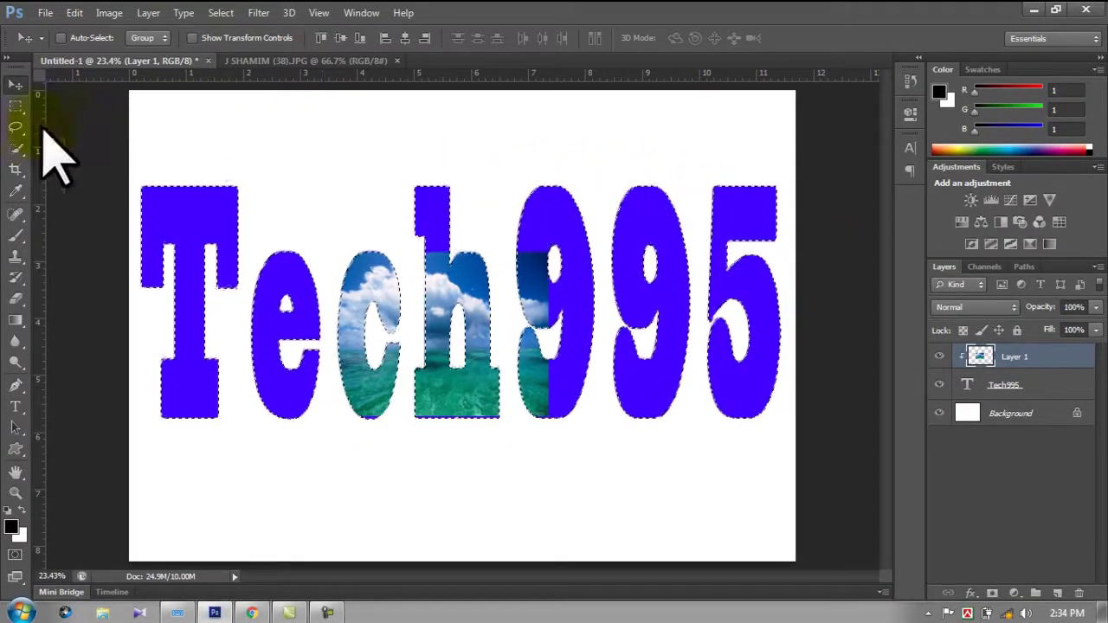
Deselect, then stretch the sea photo to about 304.5% by 150.5% covering every letter
click(15, 106)
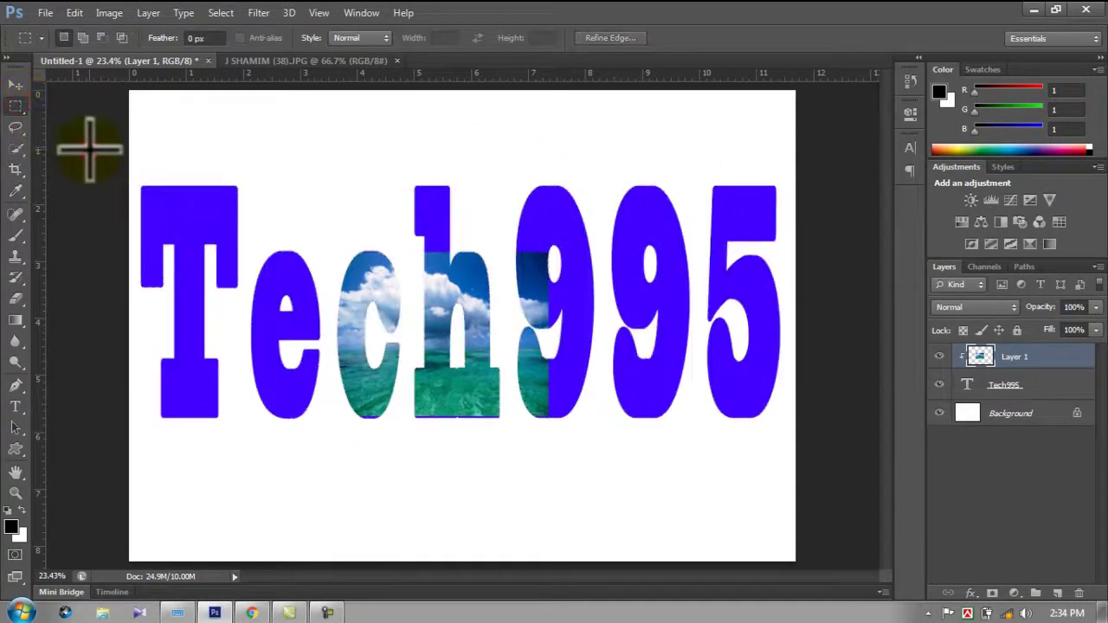
click(276, 236)
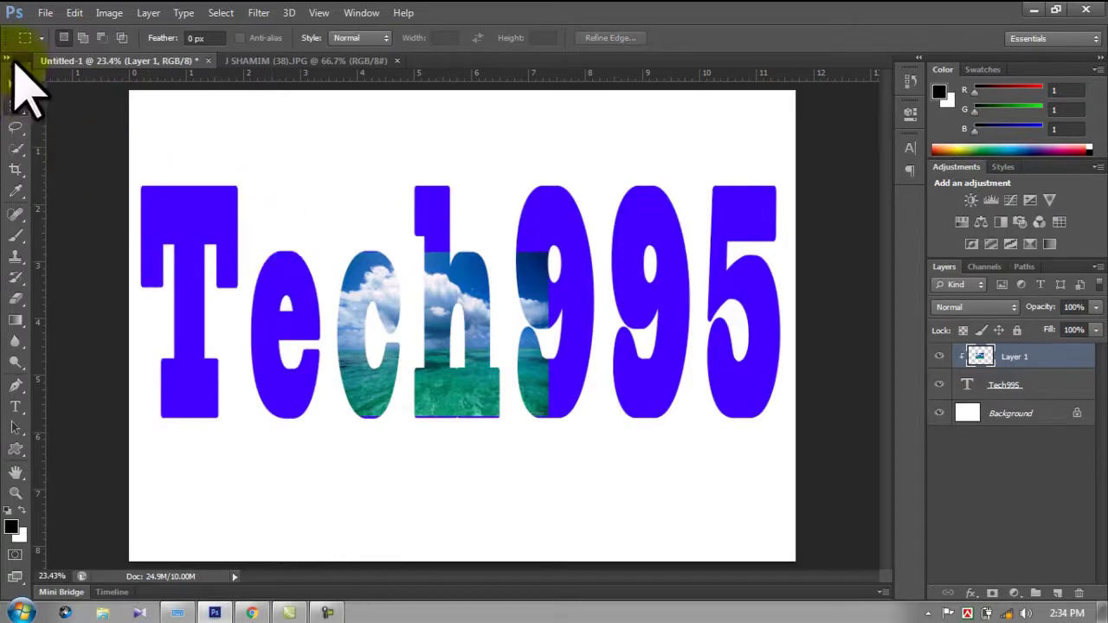
click(15, 84)
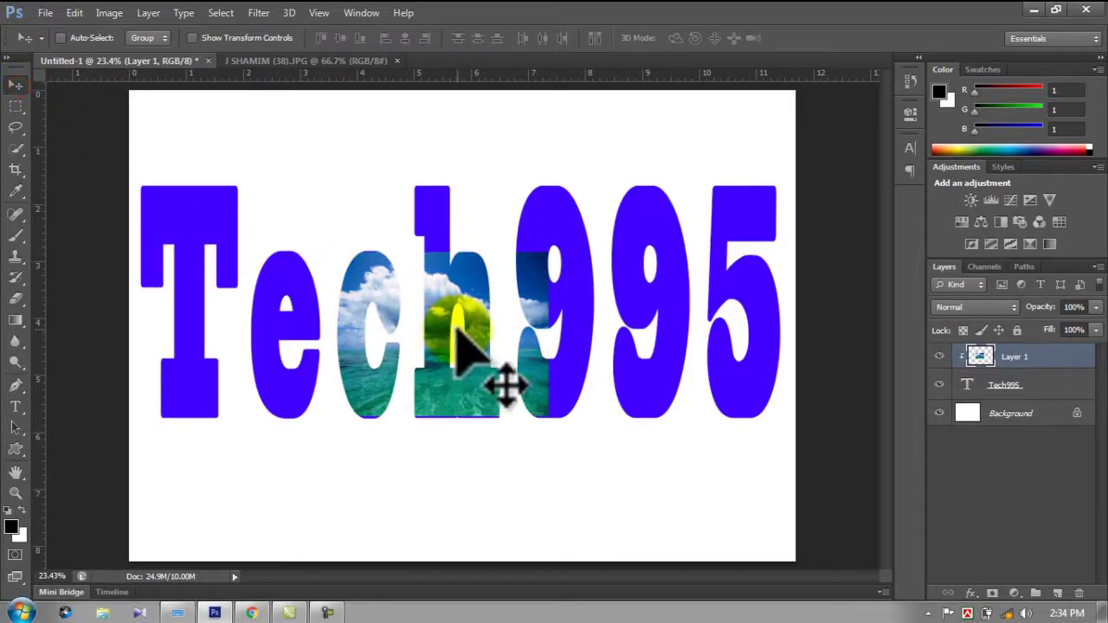
key(ctrl+t)
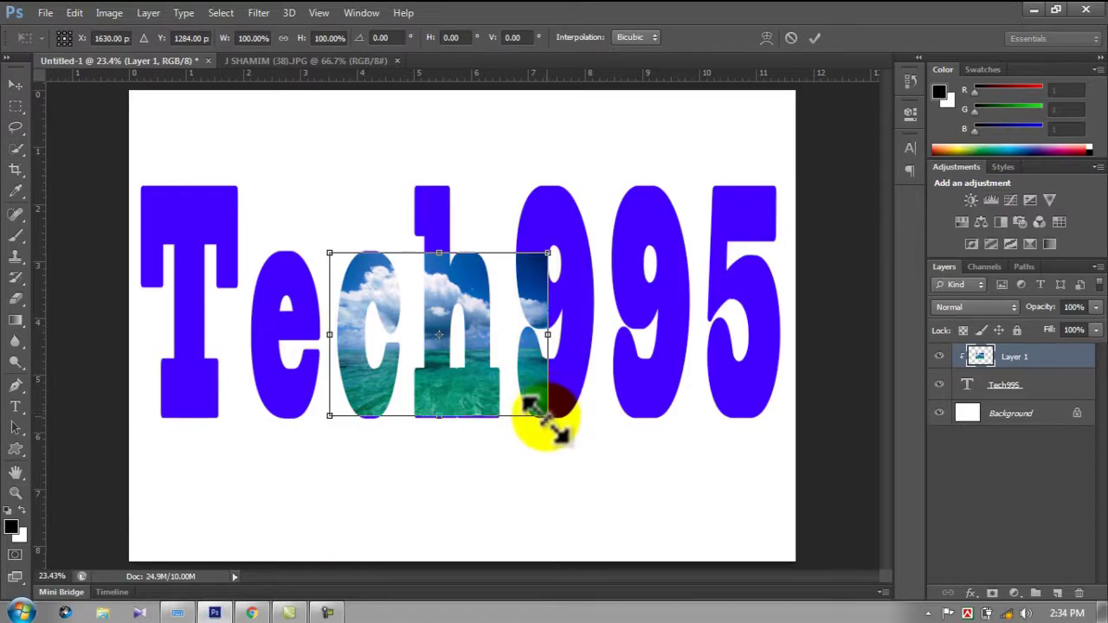
drag(548, 335, 795, 335)
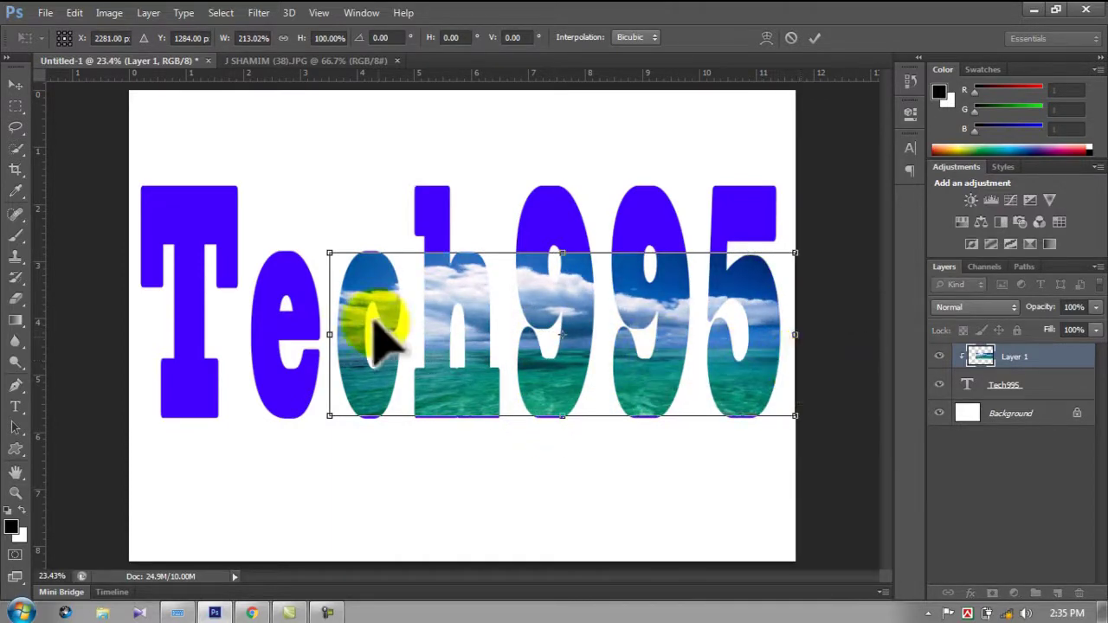
drag(334, 334, 129, 334)
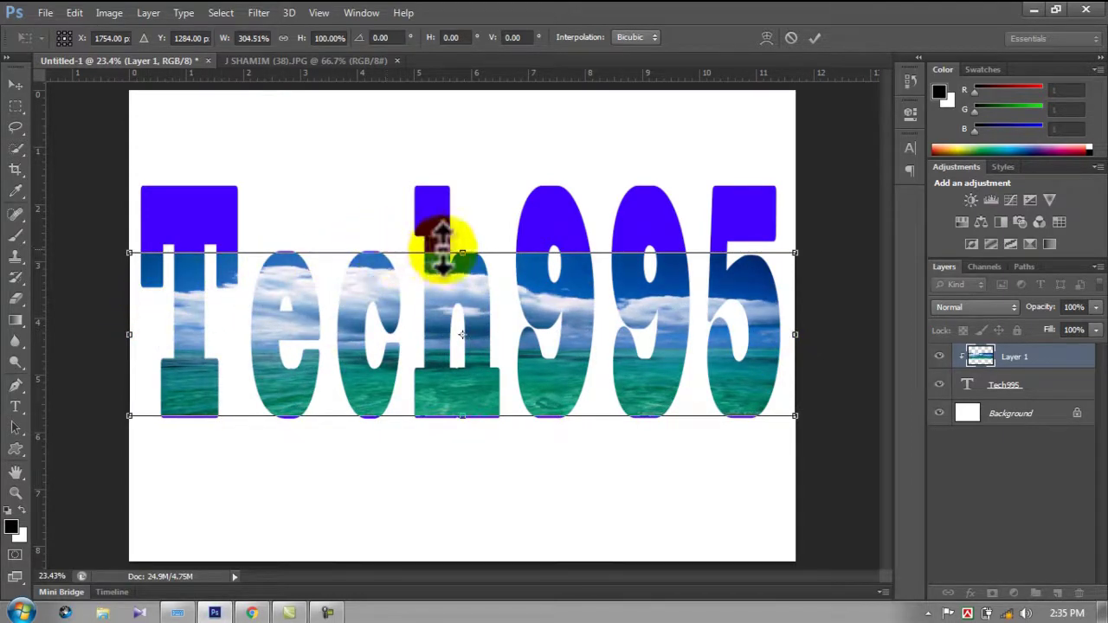
drag(461, 251, 467, 180)
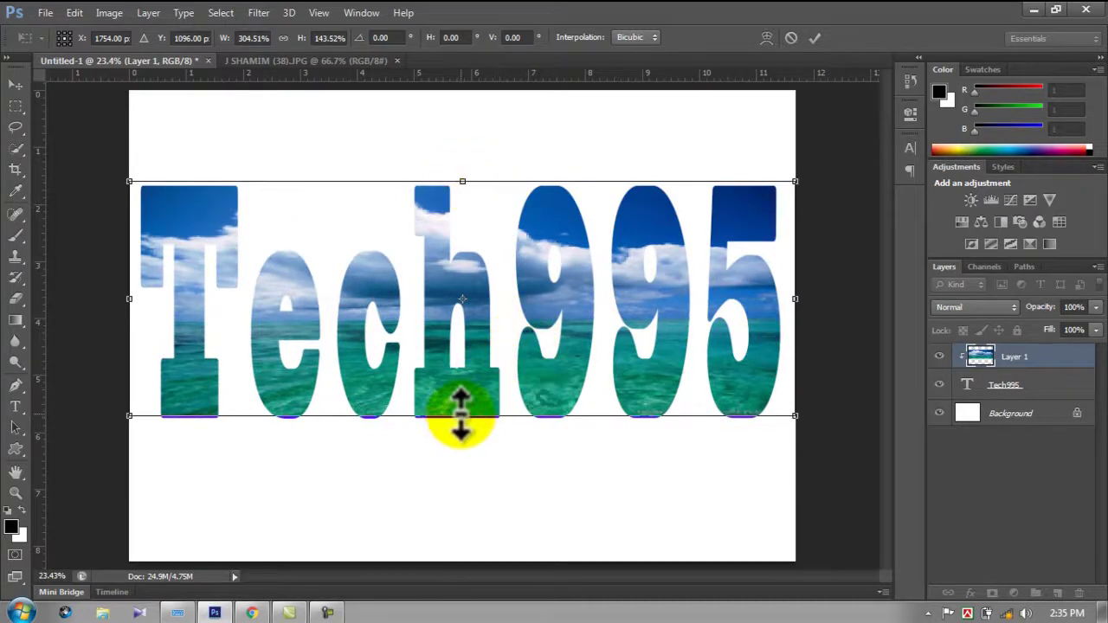
drag(461, 415, 462, 426)
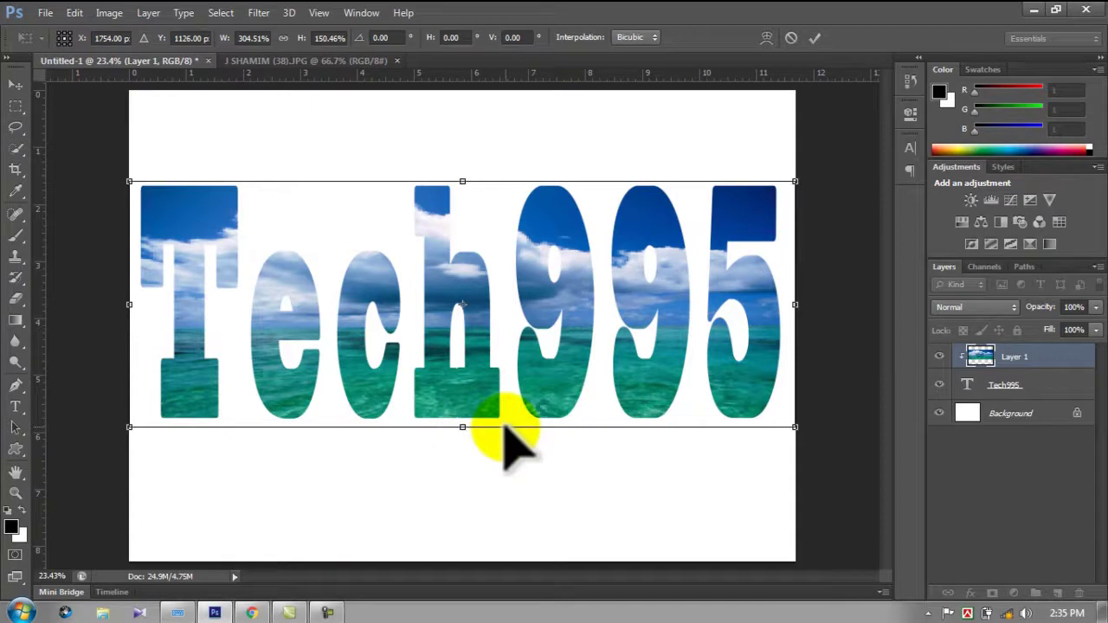
key(Return)
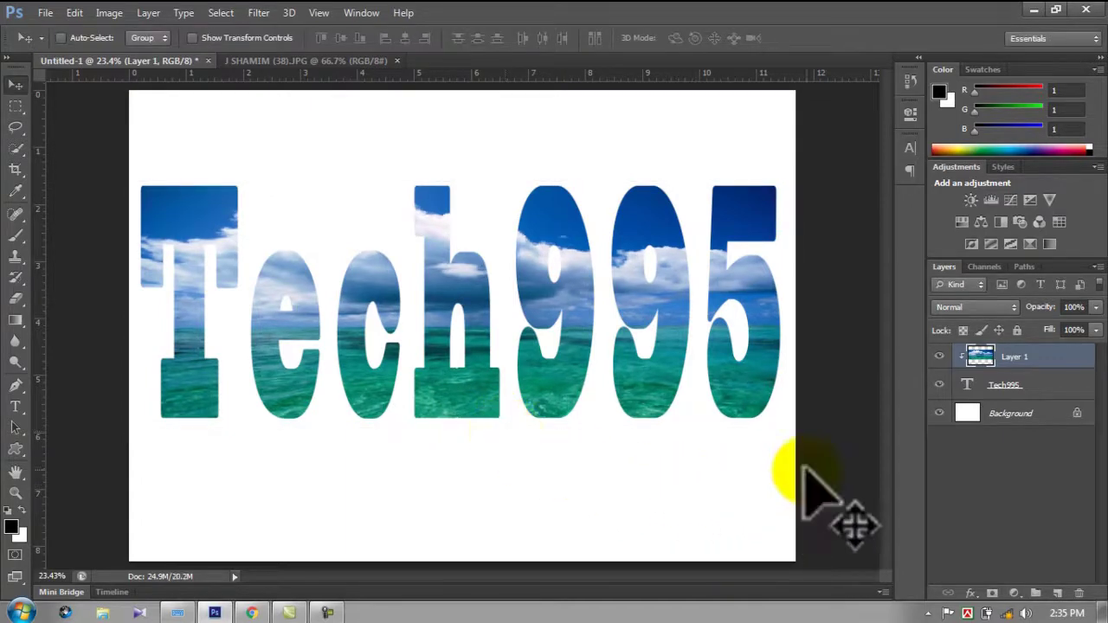
Fill the Background layer with the black foreground colour
click(970, 414)
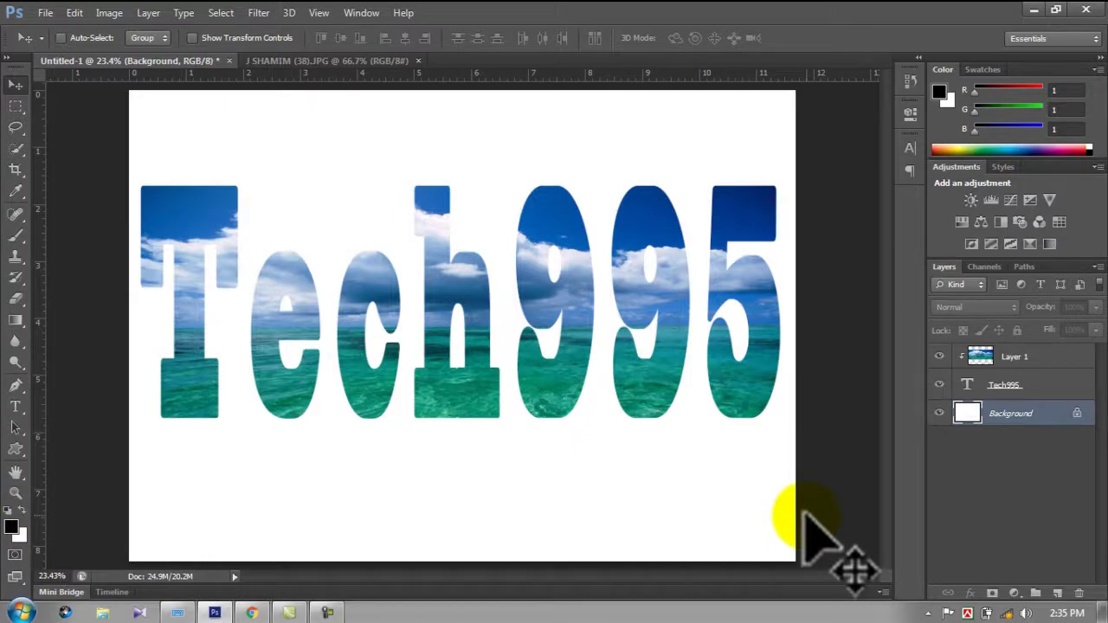
key(alt+BackSpace)
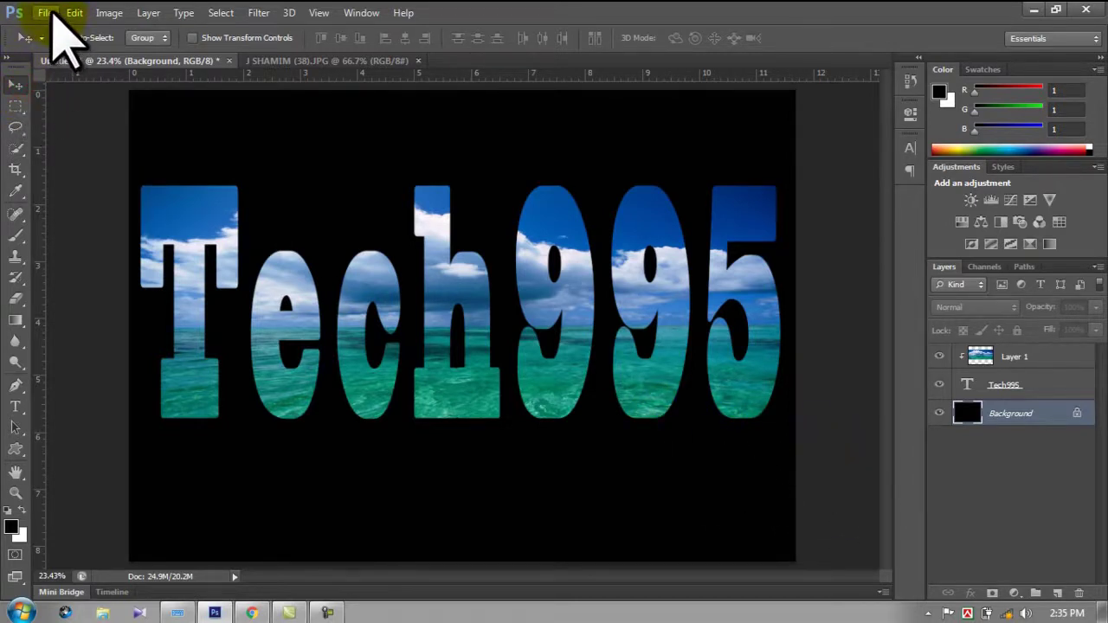
Open the red flowering tree photo and drag it into the Untitled-1 document
click(48, 13)
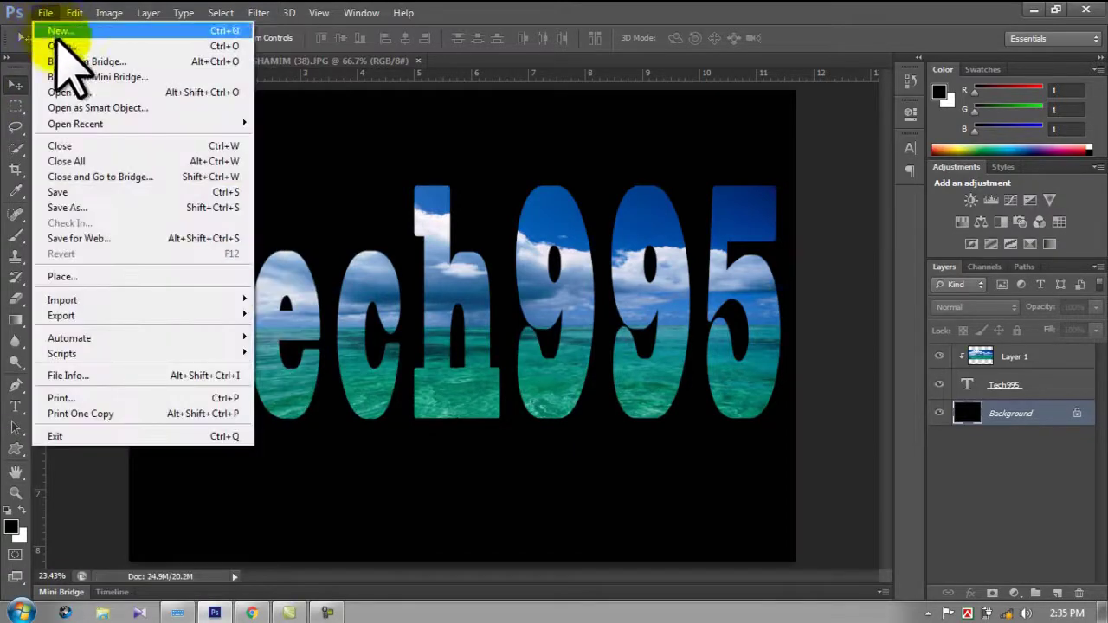
click(87, 46)
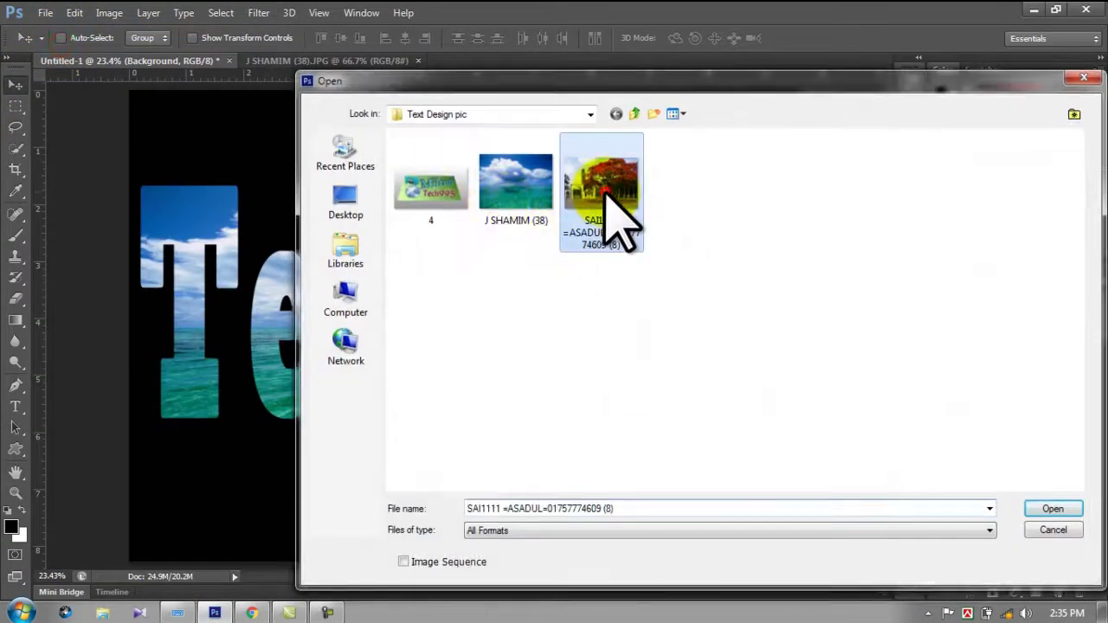
double_click(618, 217)
mouse_move(589, 372)
mouse_down()
mouse_move(159, 143)
mouse_move(132, 67)
mouse_move(398, 225)
mouse_move(474, 372)
mouse_move(495, 362)
mouse_up()
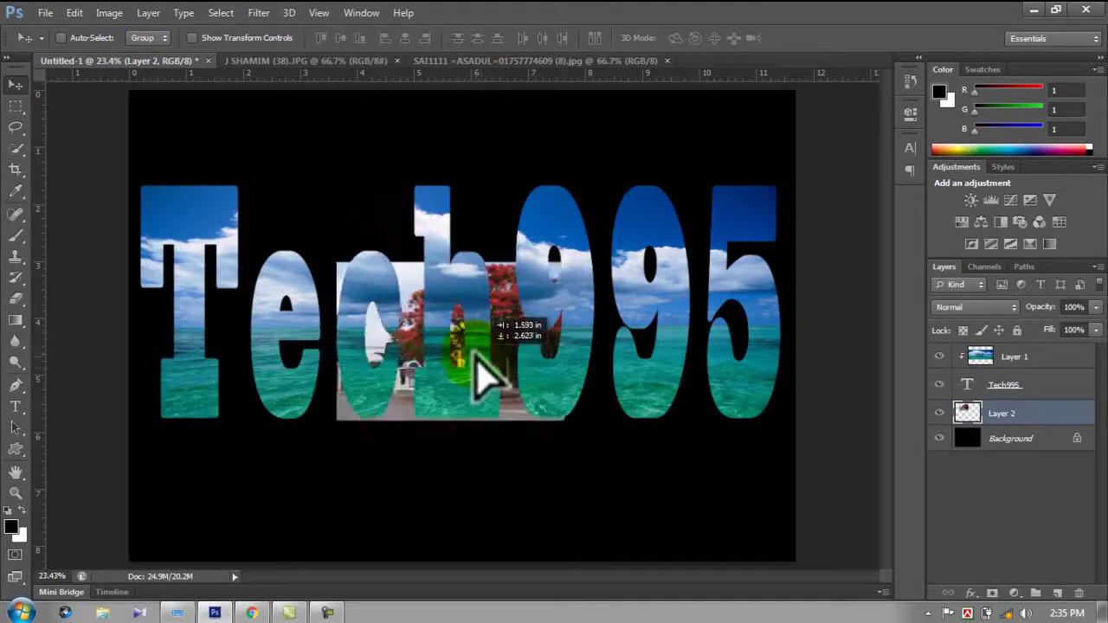
Move the tree layer to the top, position it over the letters, and clip it into Tech995
drag(1004, 414, 1021, 351)
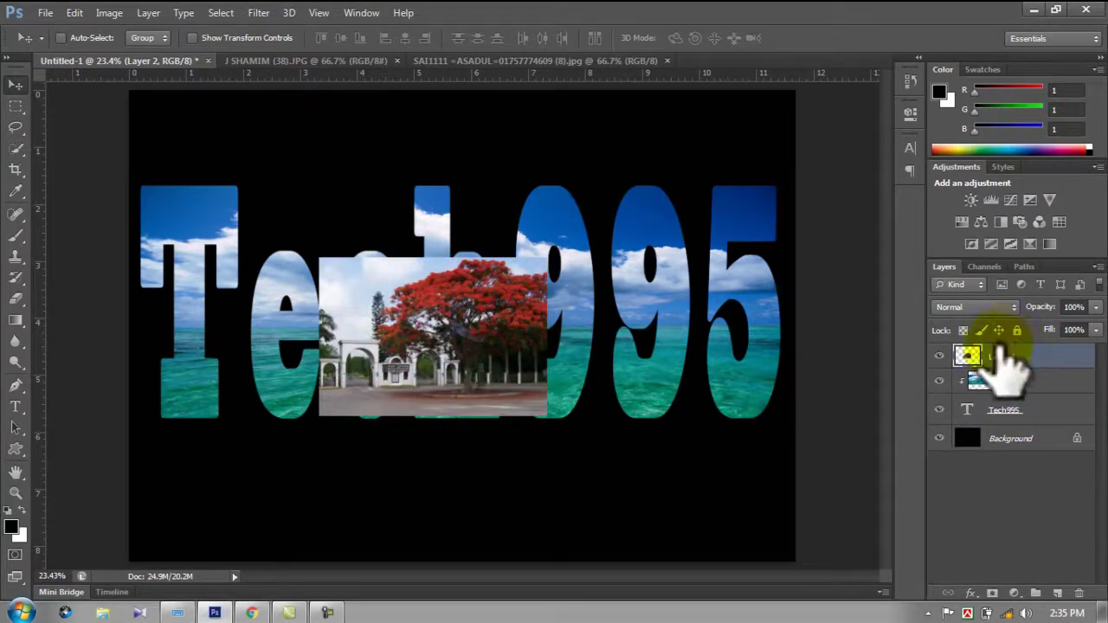
mouse_move(480, 342)
mouse_down()
mouse_move(509, 325)
mouse_move(502, 317)
mouse_up()
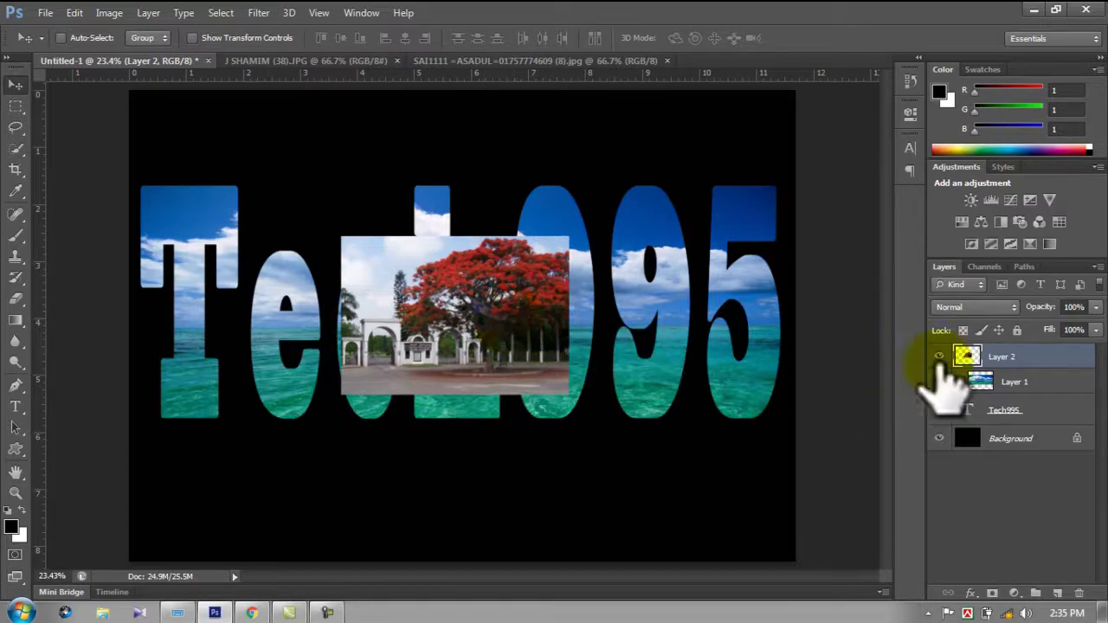
right_click(1015, 355)
click(783, 268)
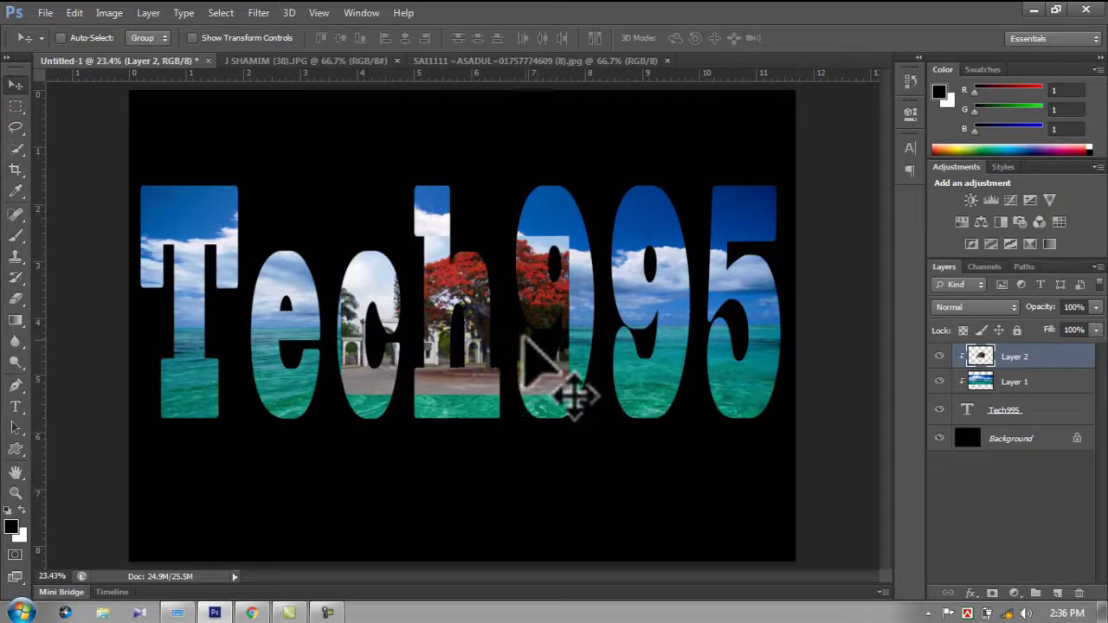
Free-transform the tree photo to about 292% width and 165% height, covering every Tech995 letter
key(ctrl+t)
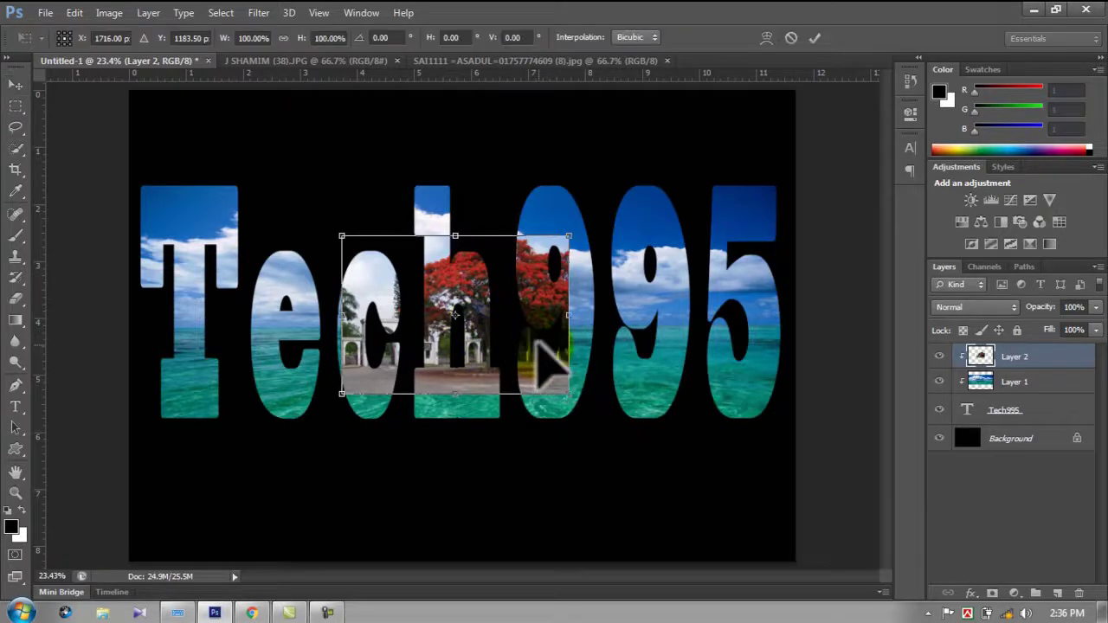
drag(566, 395, 793, 420)
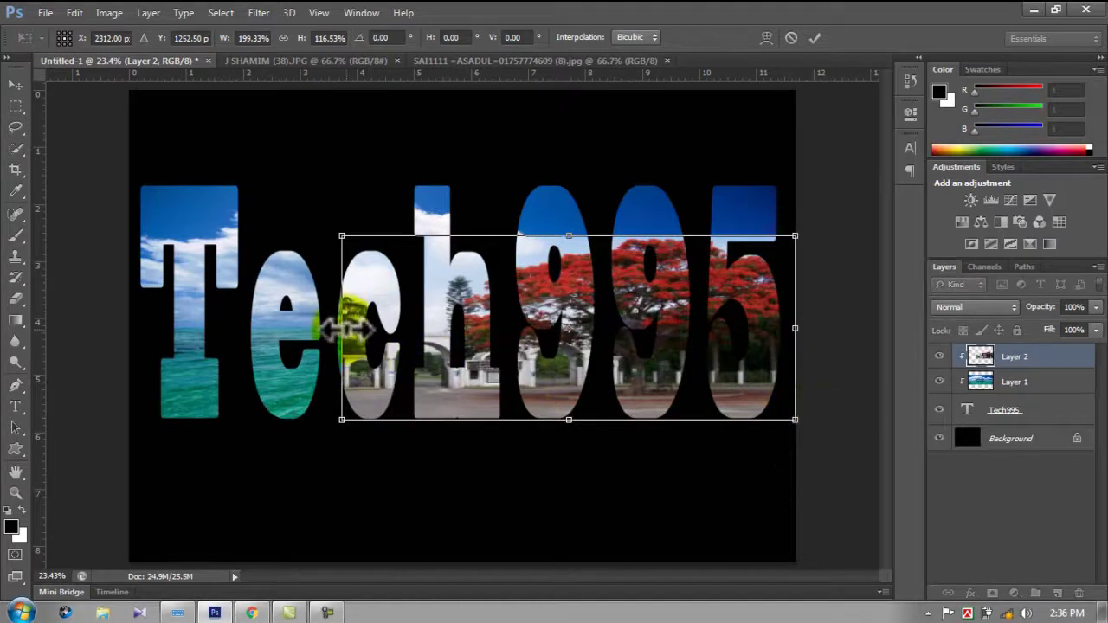
drag(342, 328, 131, 328)
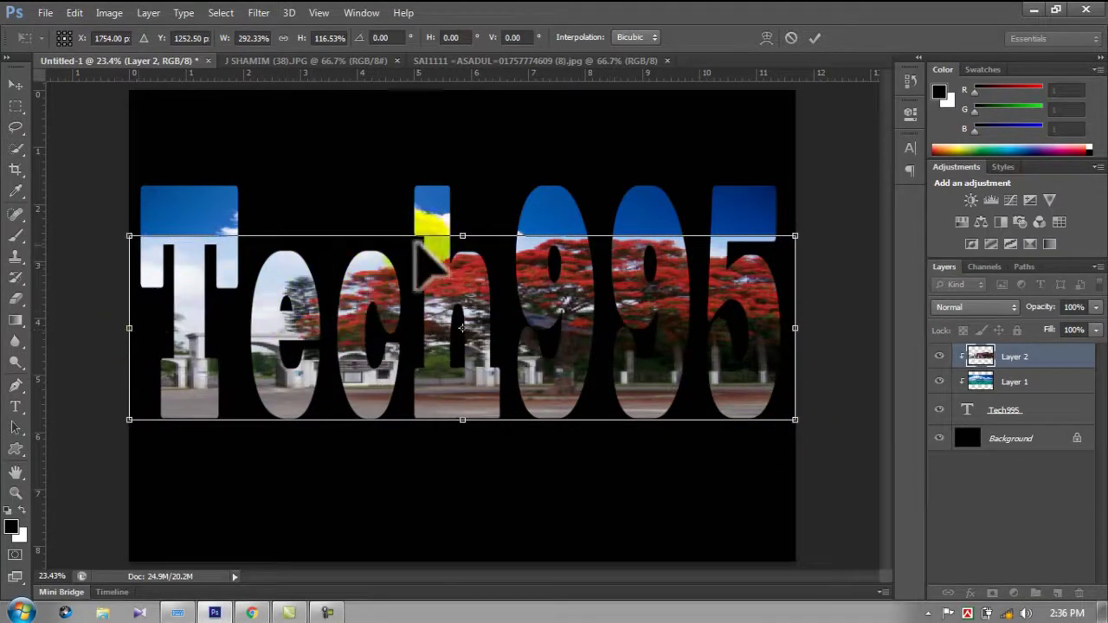
drag(463, 234, 462, 182)
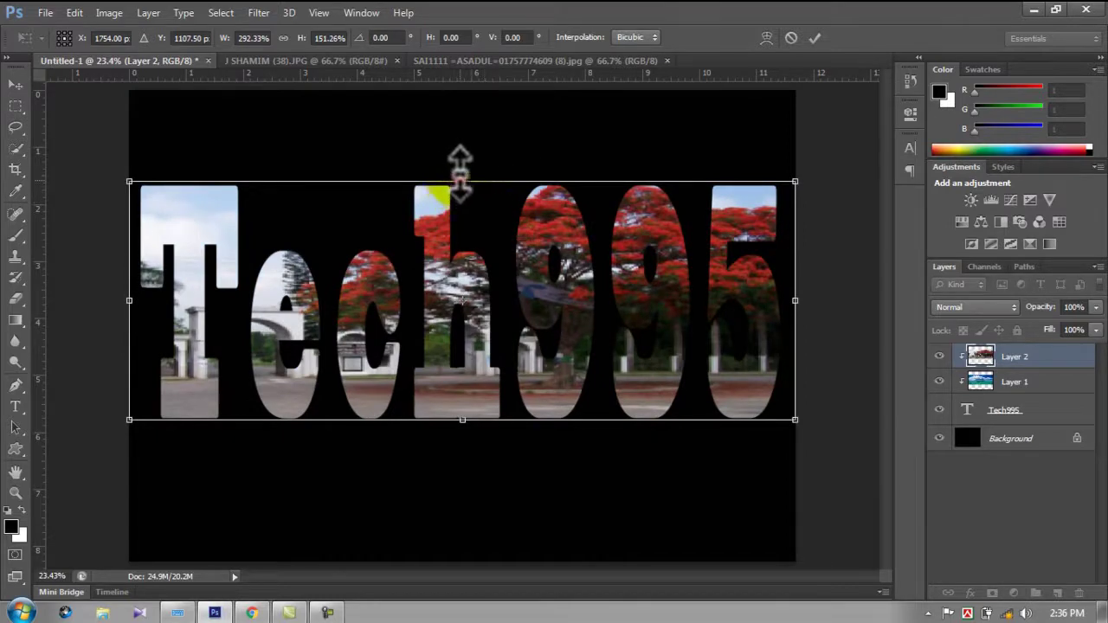
drag(462, 182, 462, 174)
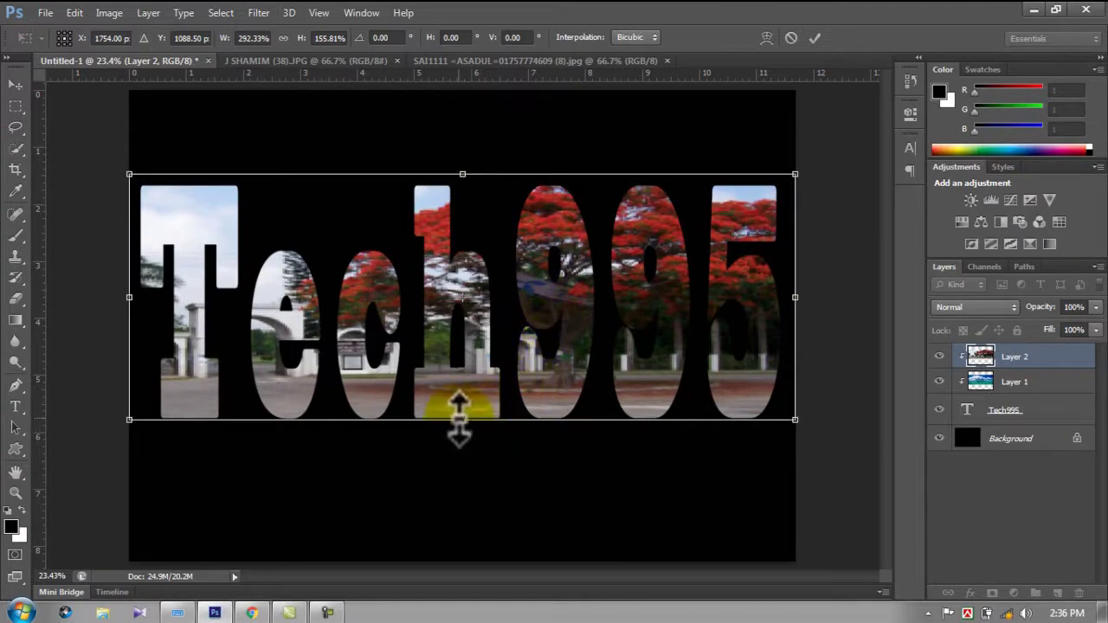
drag(458, 420, 463, 433)
key(Return)
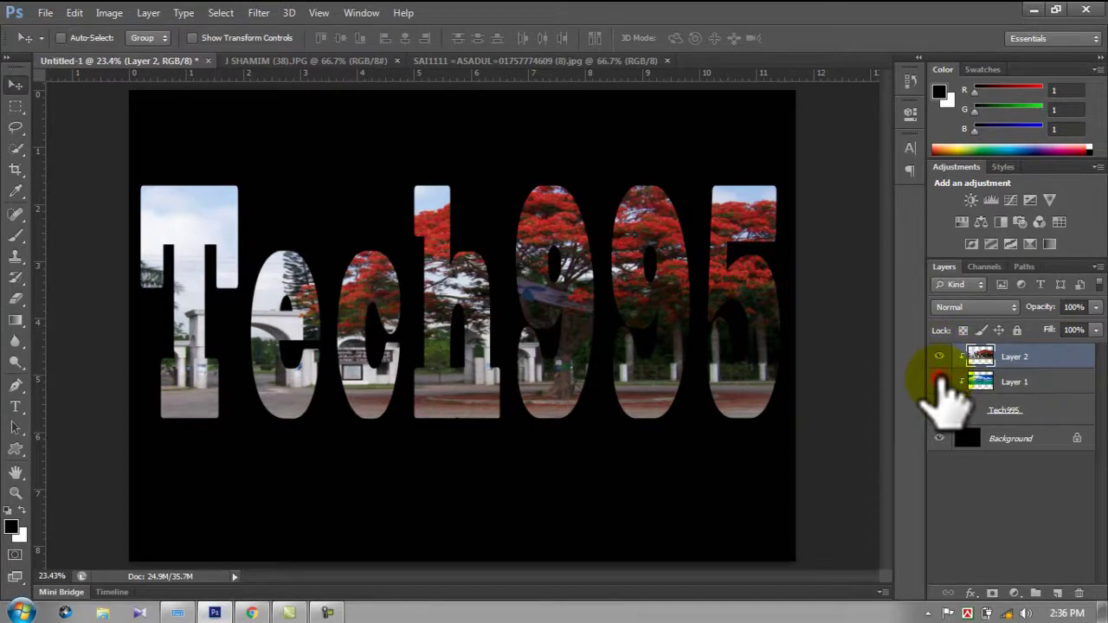
Hide the tree layer and bring the 4.png logo image into Untitled-1 as Layer 3
click(940, 356)
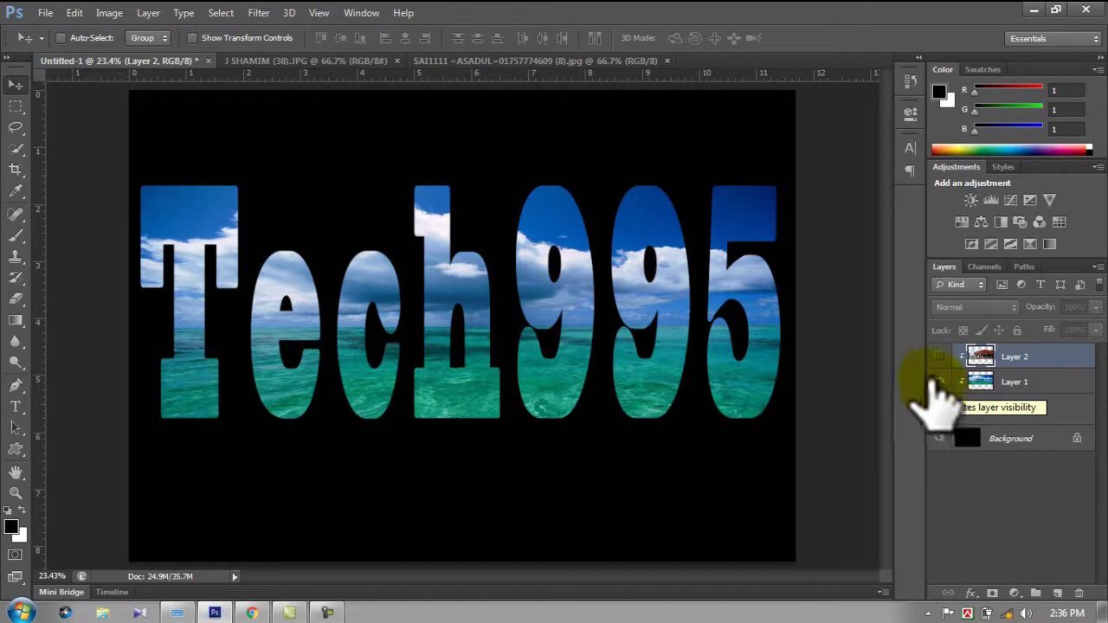
click(43, 12)
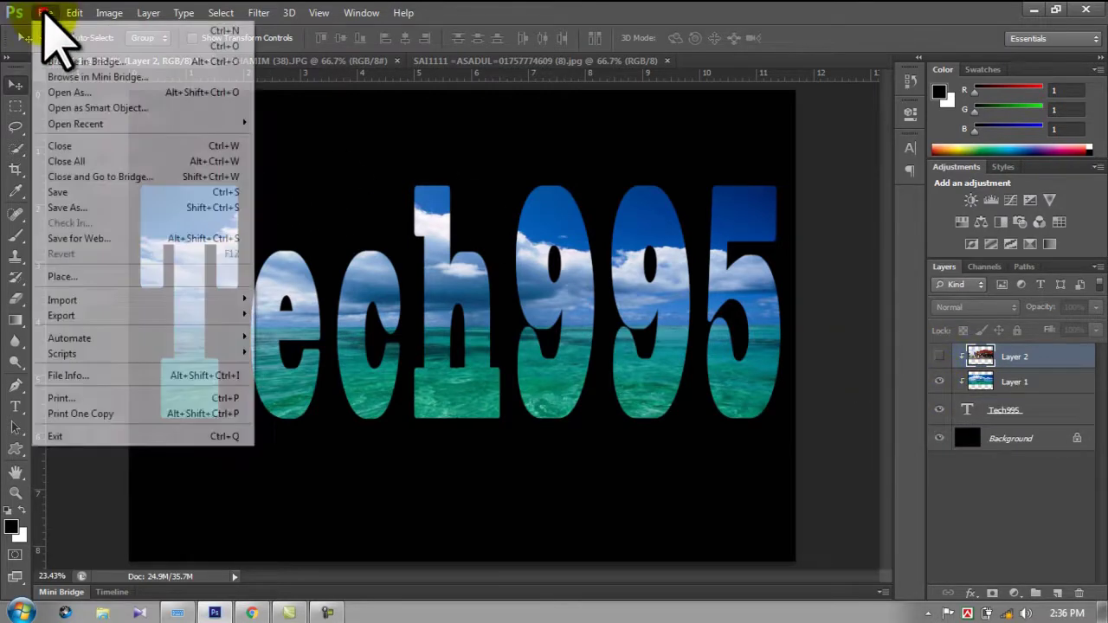
click(82, 45)
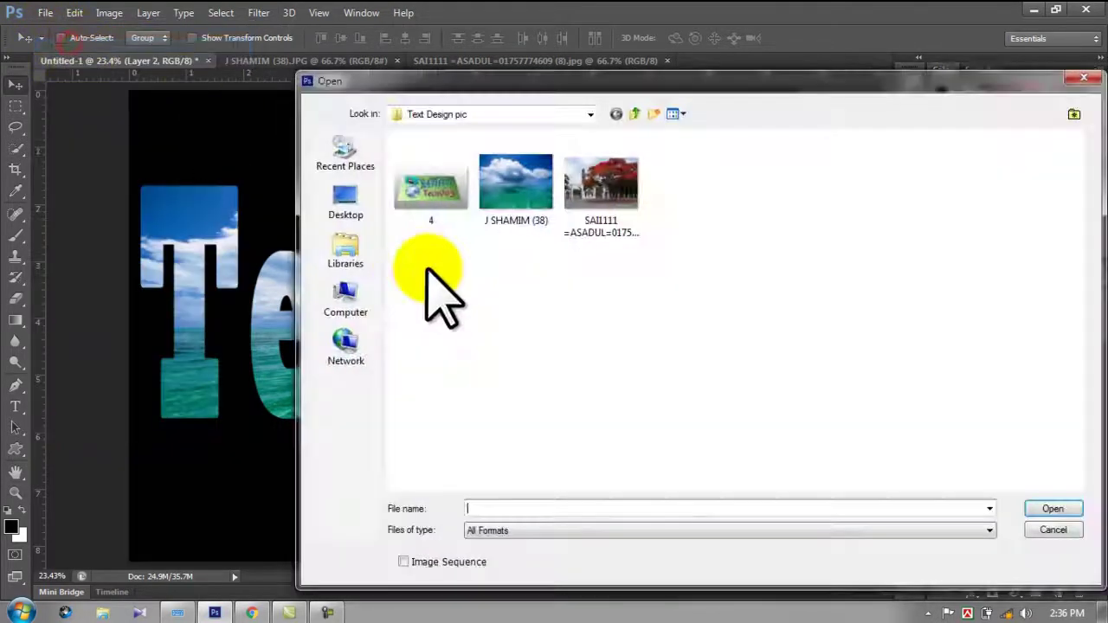
double_click(423, 193)
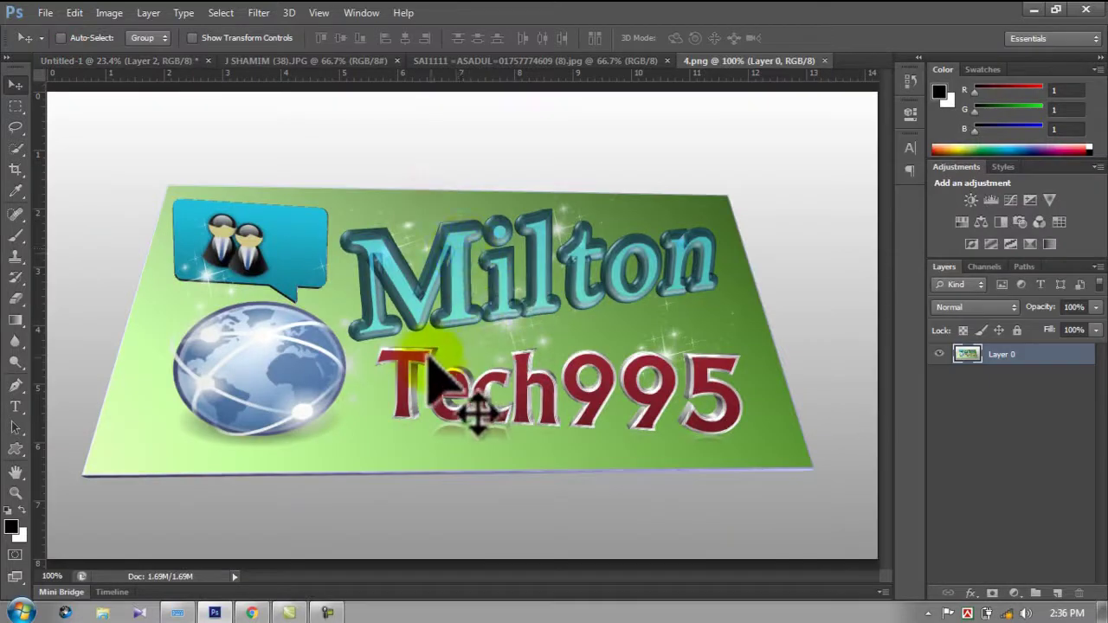
mouse_move(429, 355)
mouse_down()
mouse_move(134, 61)
mouse_move(457, 341)
mouse_move(517, 363)
mouse_up()
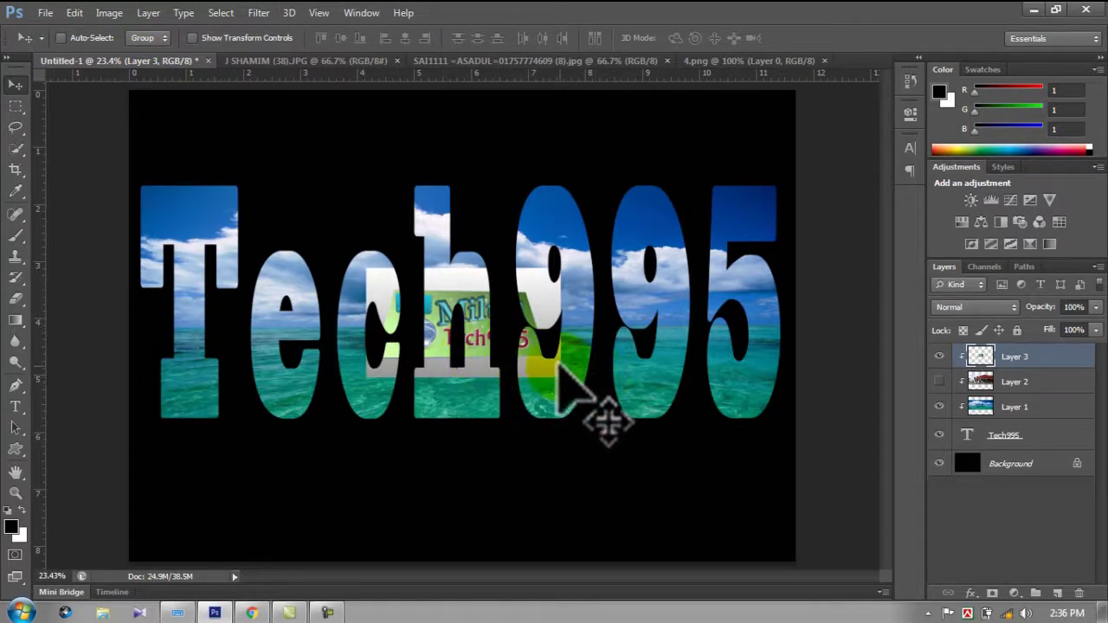
Free-transform the logo picture wider and taller so it spans the whole Tech995 text
key(ctrl+t)
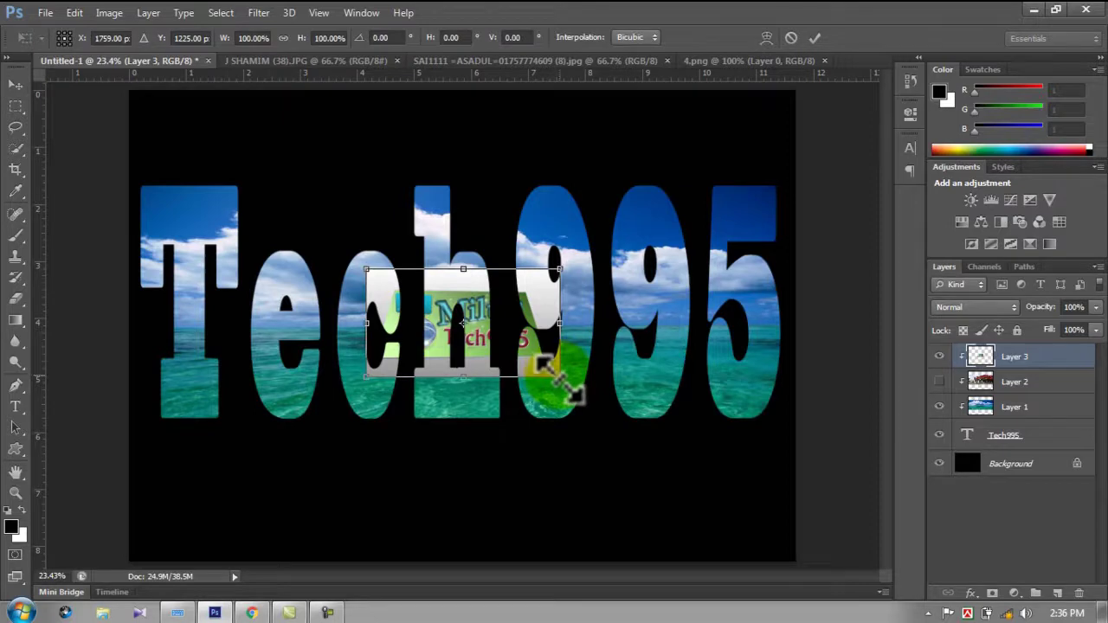
drag(558, 376, 795, 438)
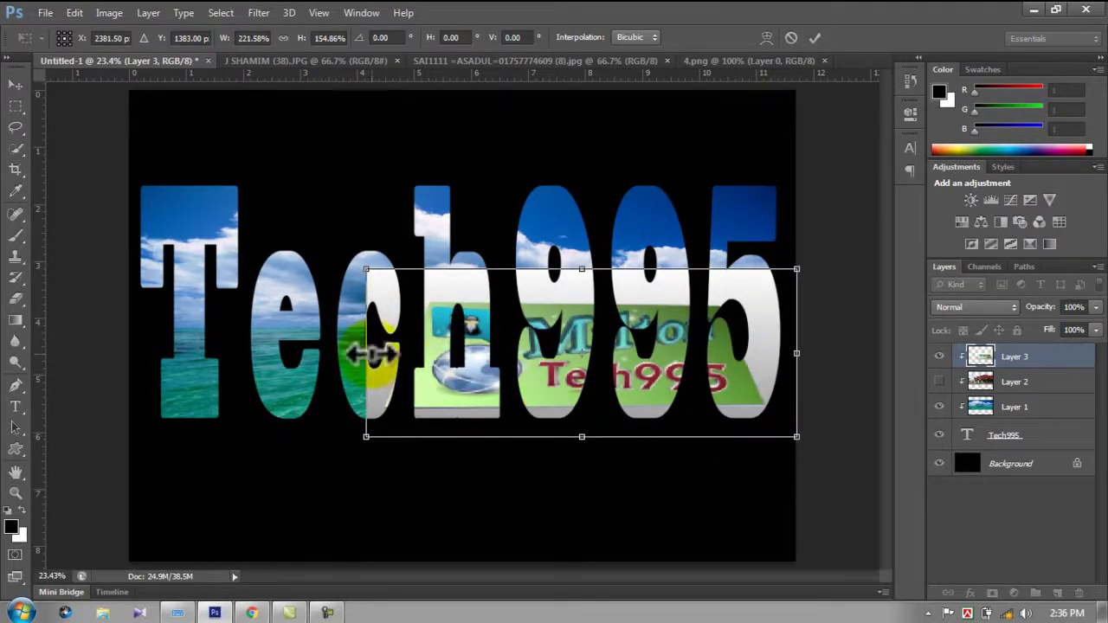
mouse_move(366, 352)
mouse_down()
mouse_move(104, 341)
mouse_move(117, 352)
mouse_up()
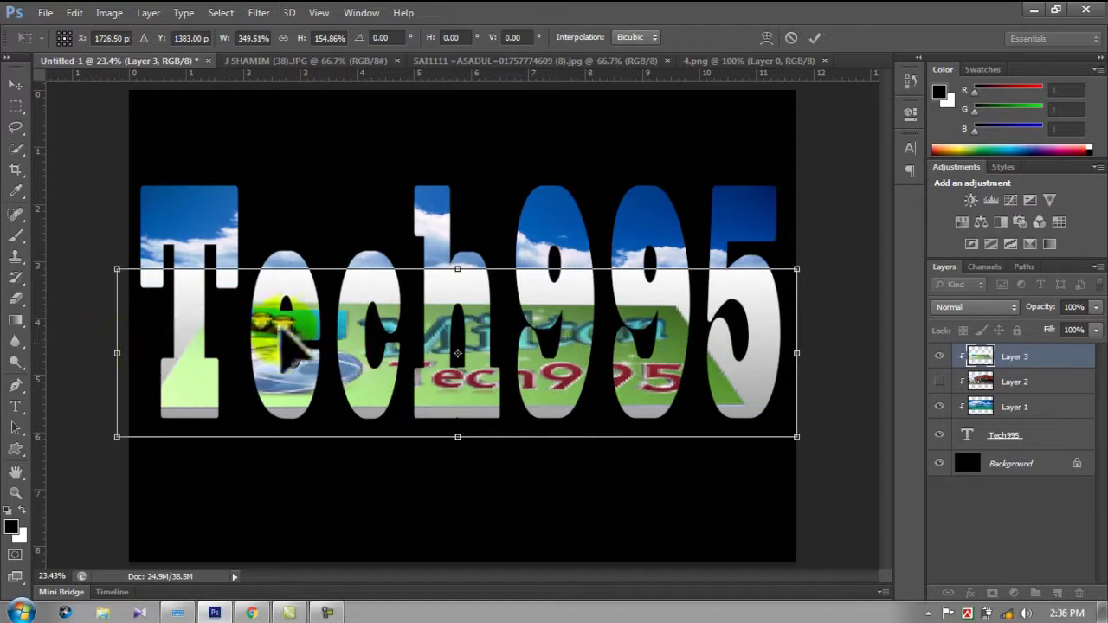
drag(457, 269, 456, 156)
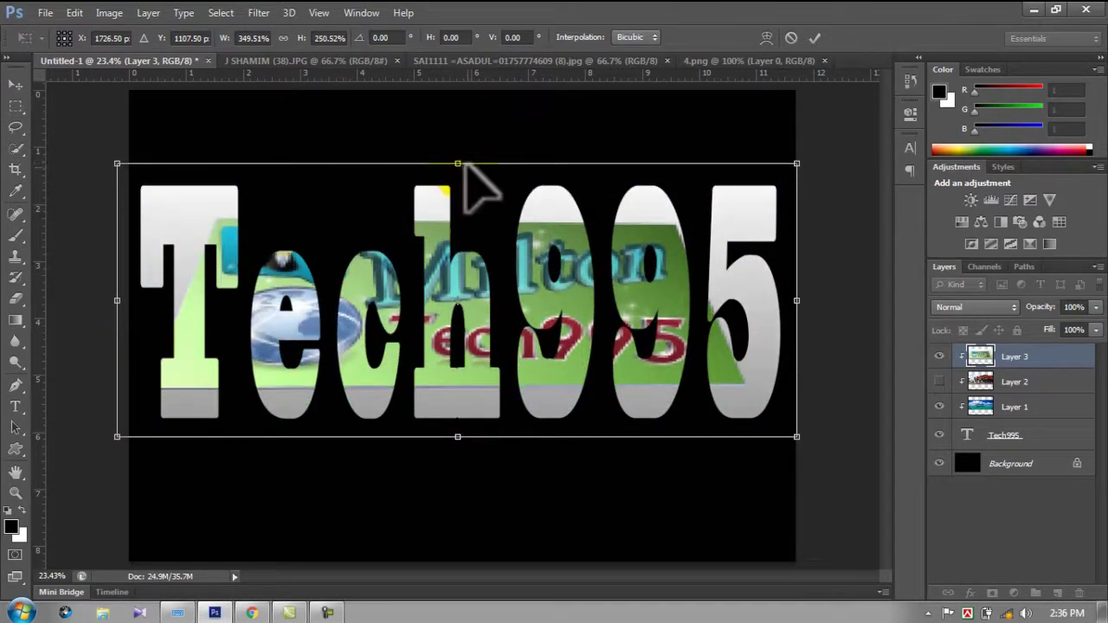
key(Return)
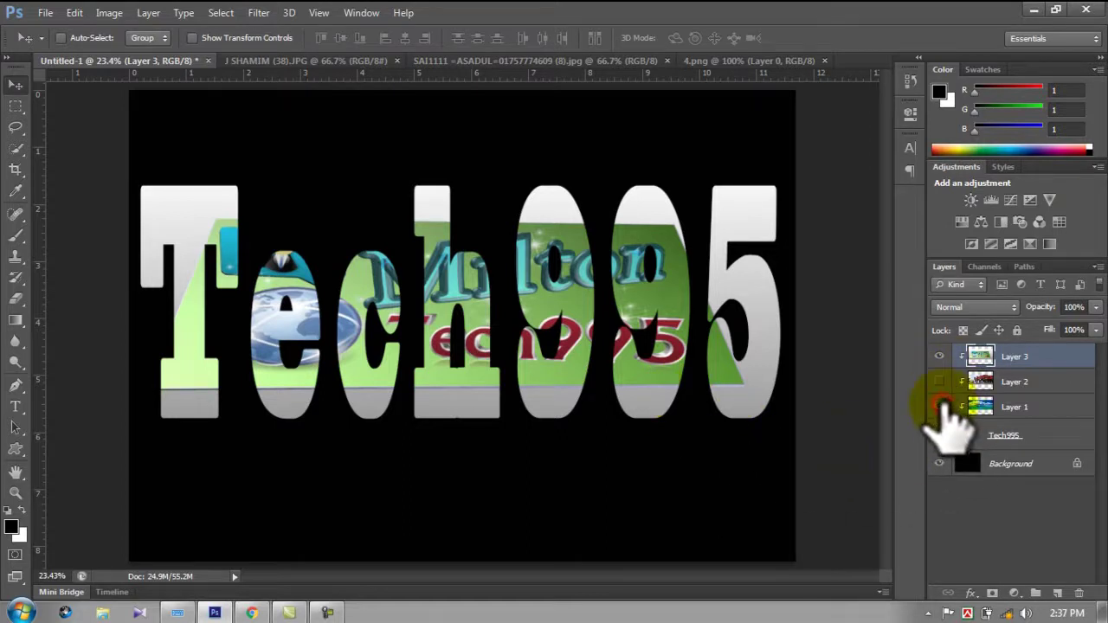
Hide the logo layer, leaving Tech995 as plain blue letters on black
click(940, 357)
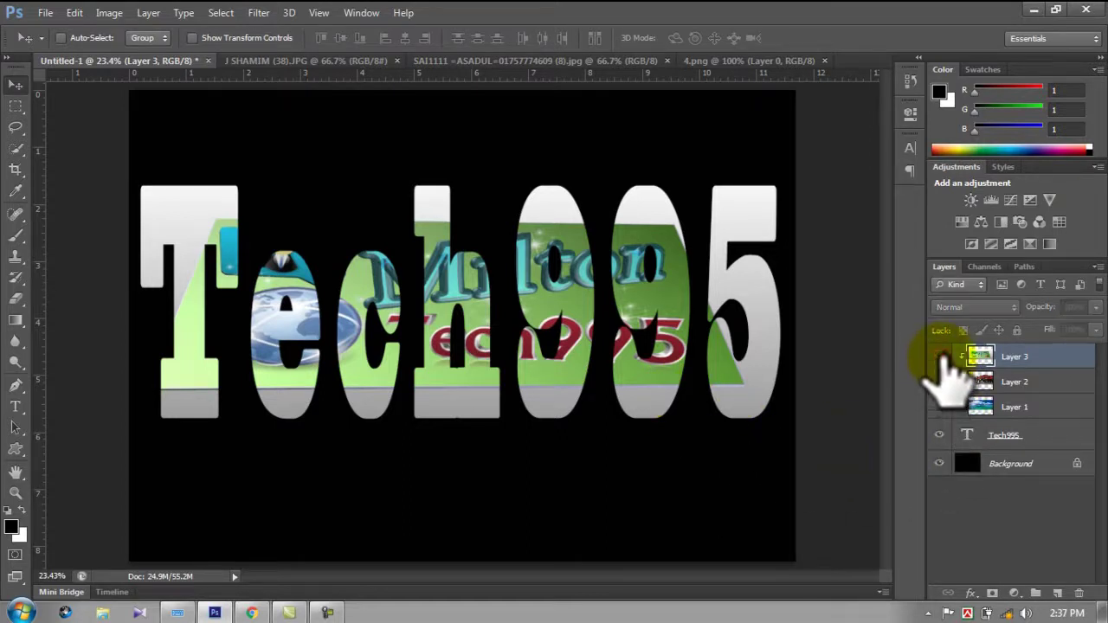
click(941, 356)
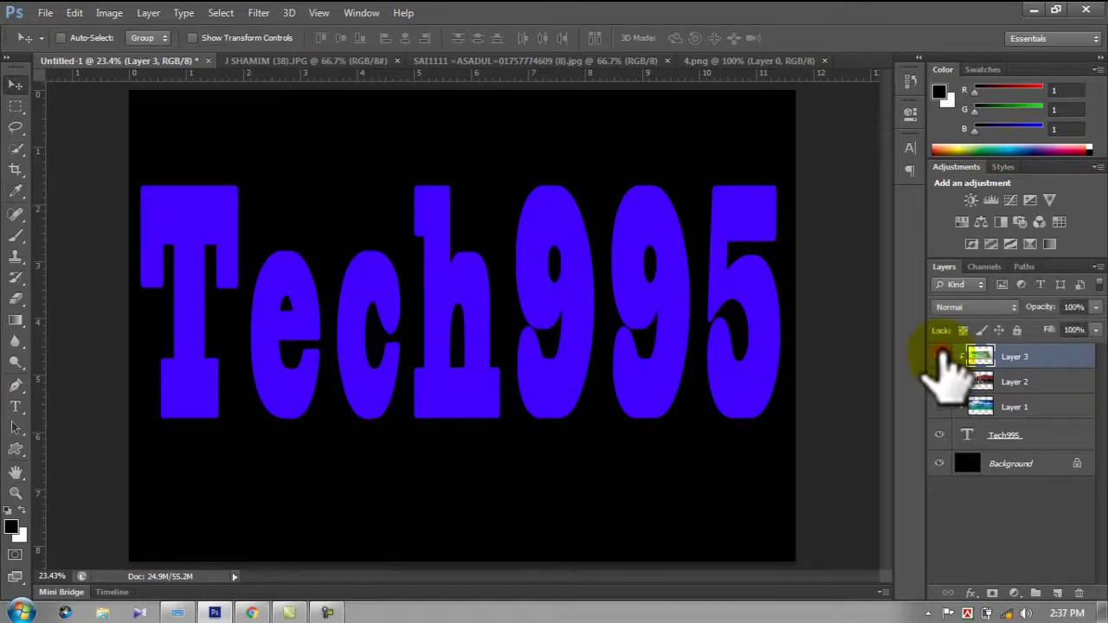
click(941, 357)
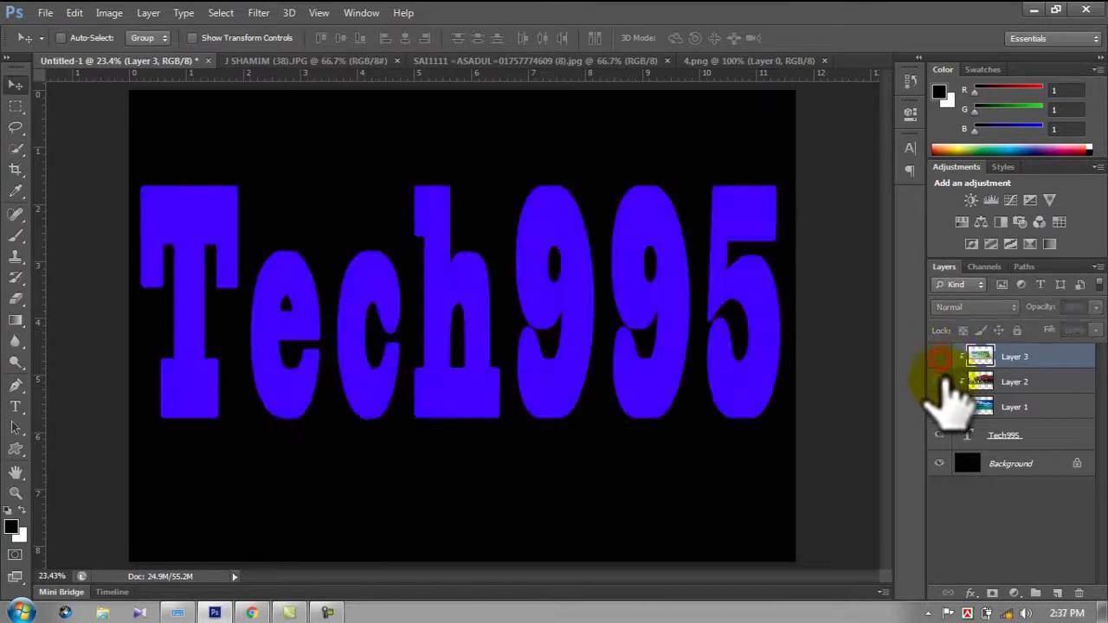
Show only the sea photo layer inside the Tech995 letters
click(940, 382)
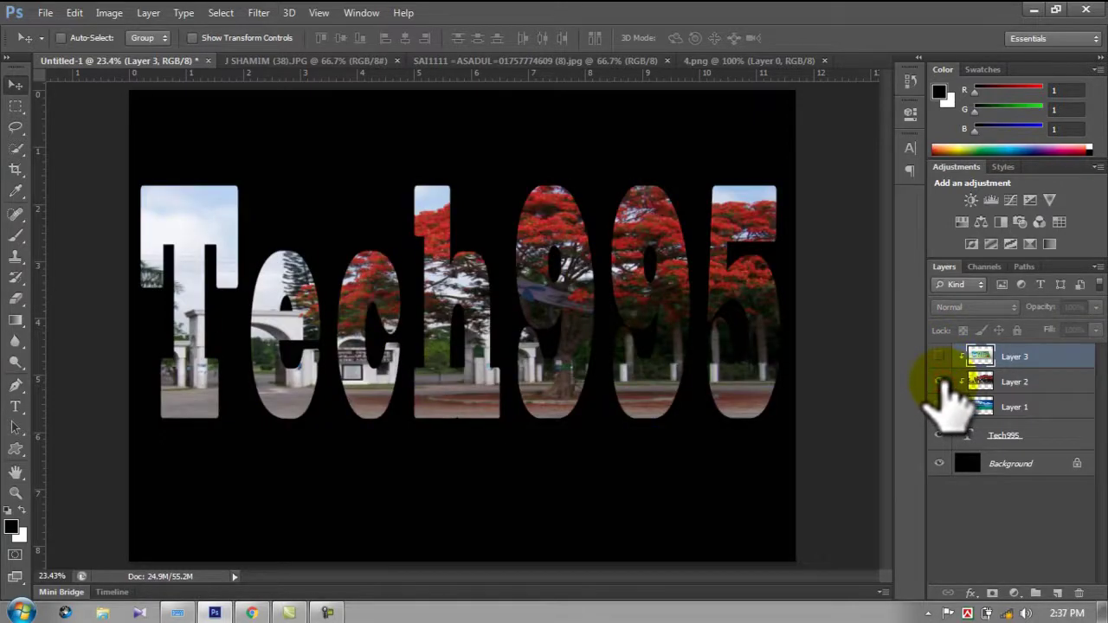
click(940, 382)
click(940, 407)
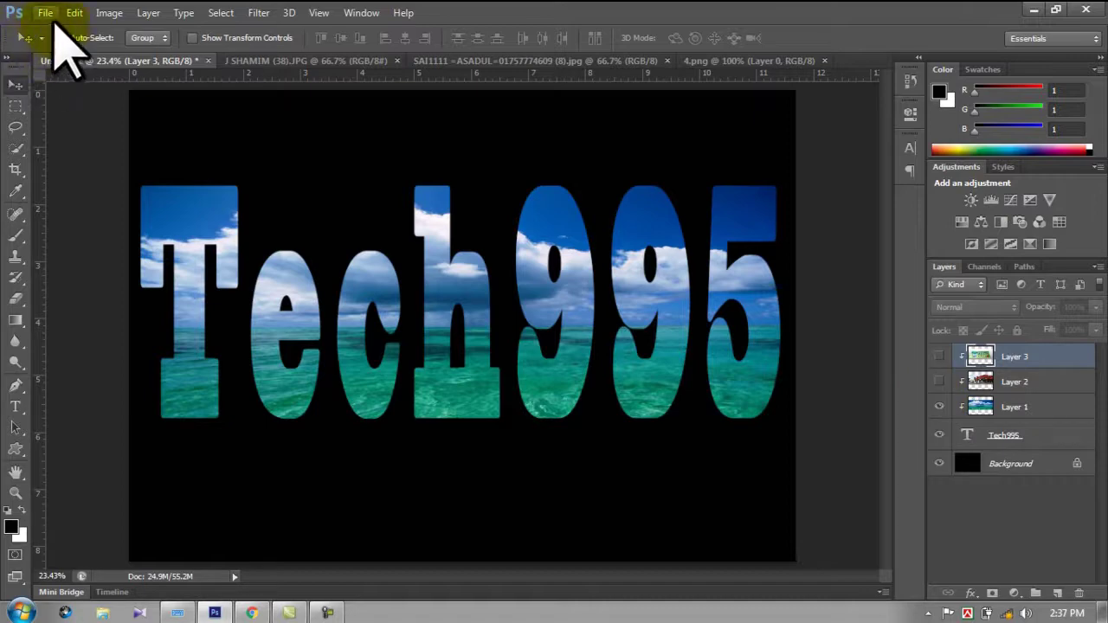
Save the sea version as JPEG 'text 1' in the Text Design pic folder
click(45, 12)
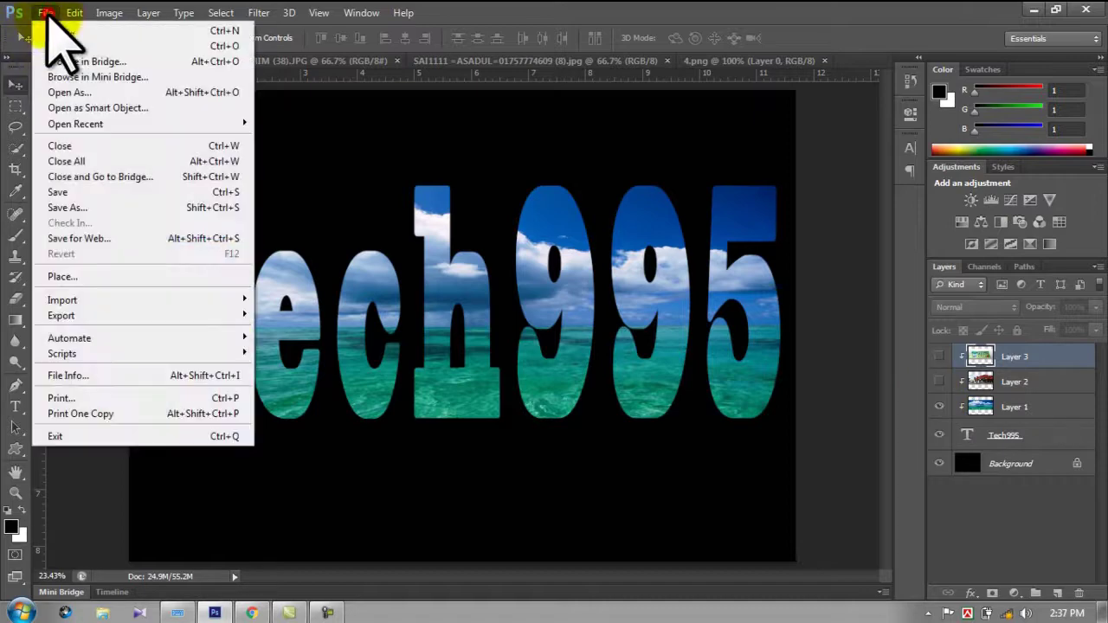
click(77, 207)
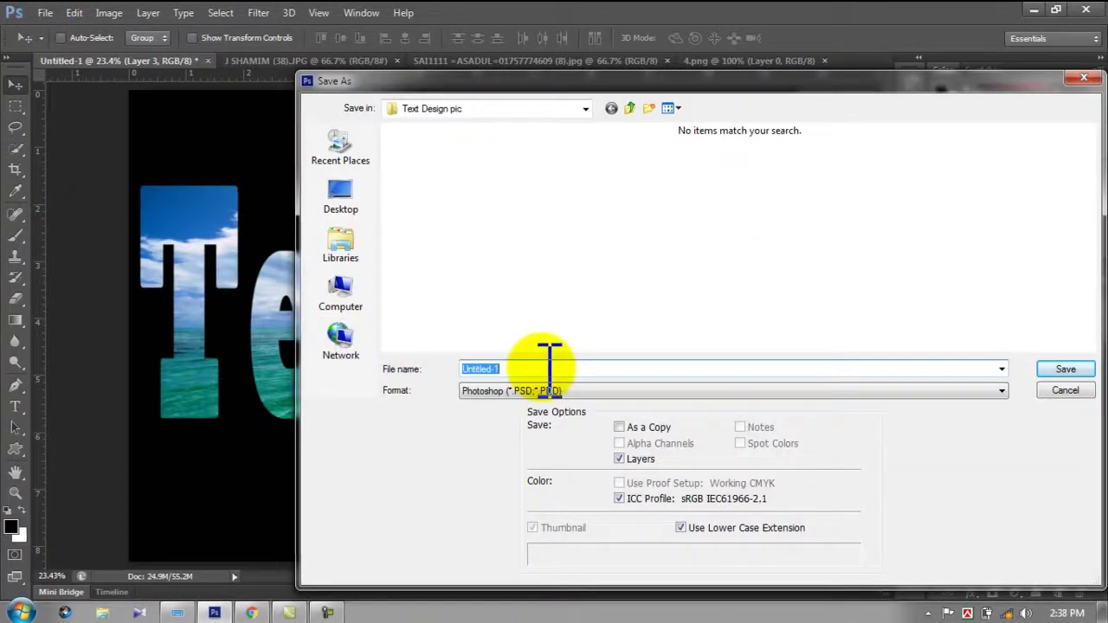
text(text 1)
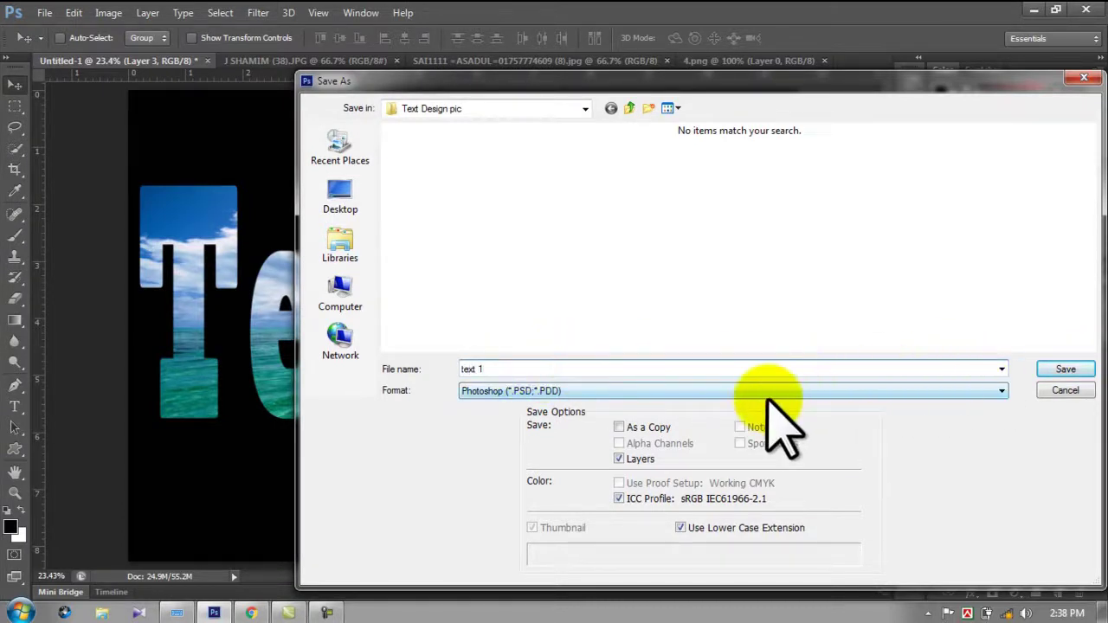
click(767, 391)
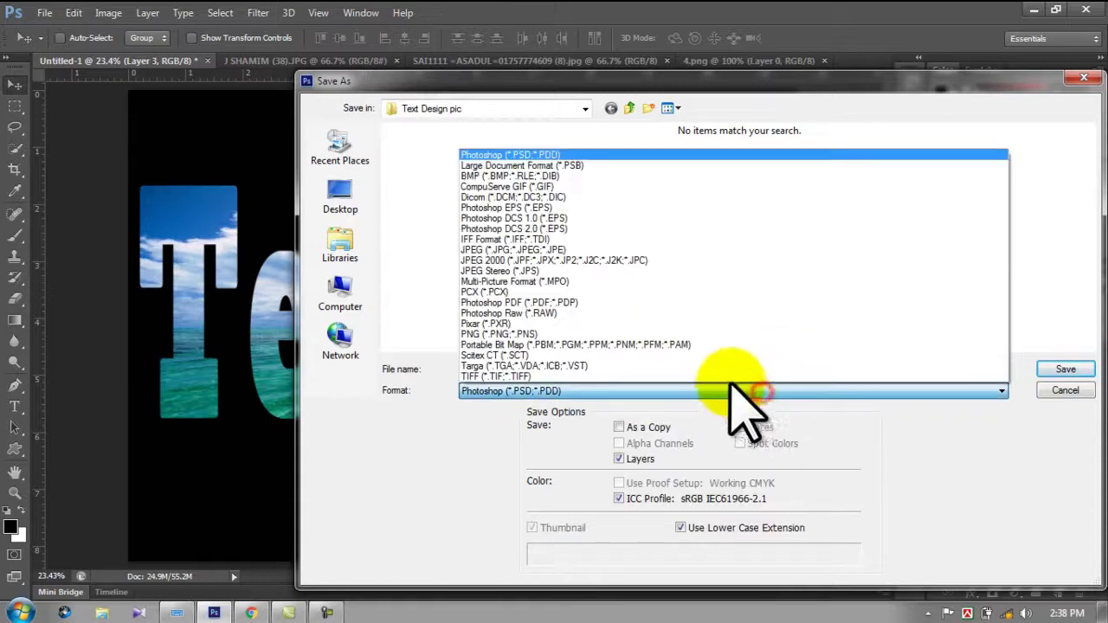
click(561, 250)
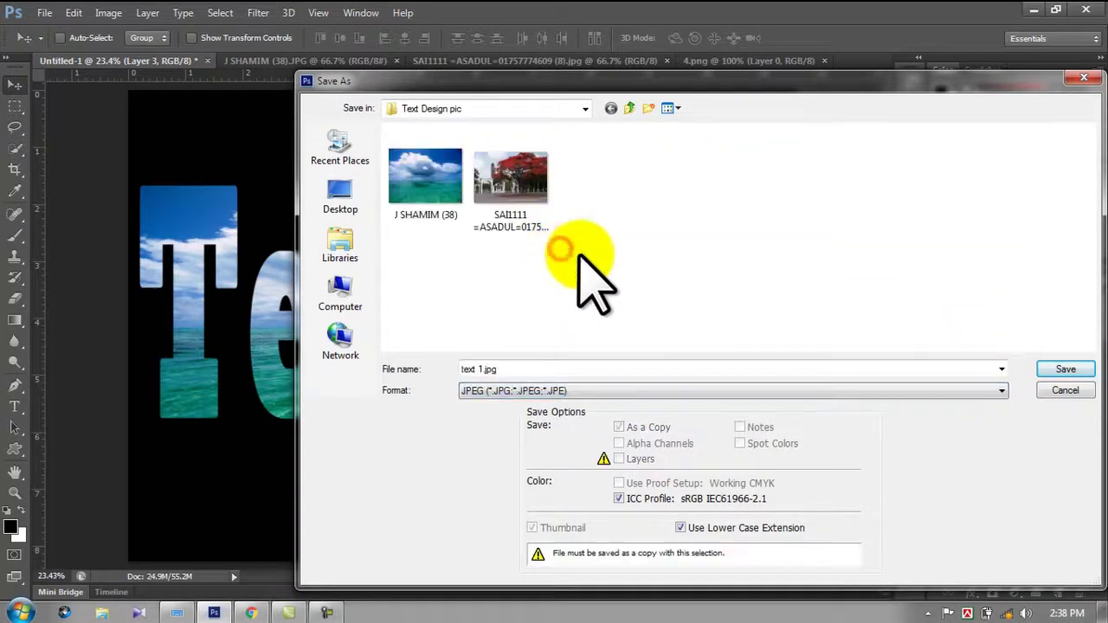
click(1064, 369)
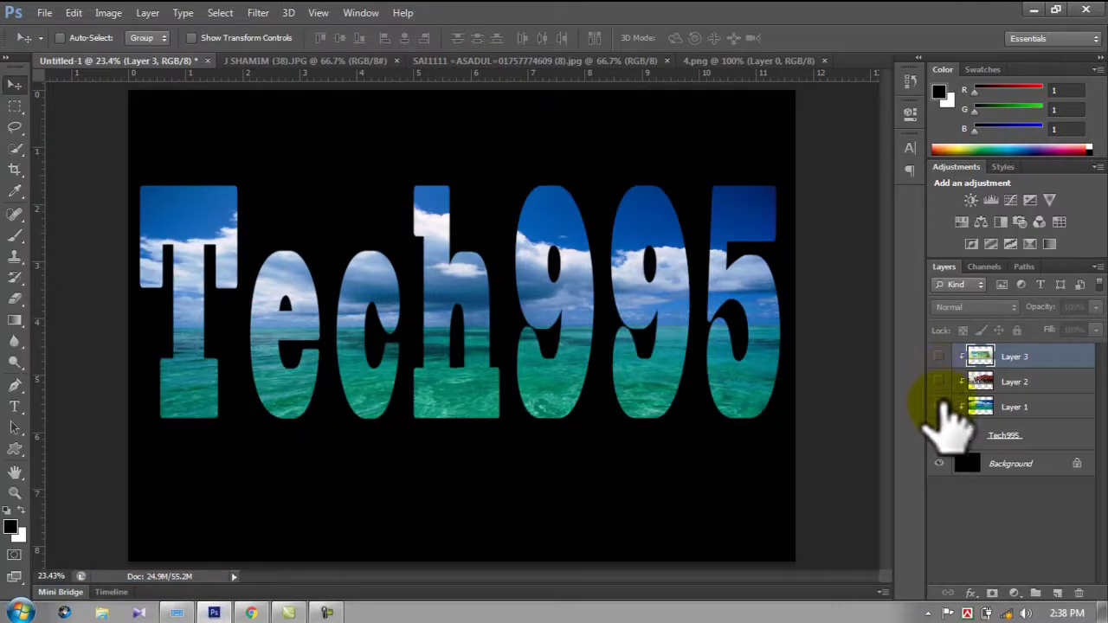
Hide the sea layer and show and select the red flower trees Layer 2
click(939, 407)
click(939, 382)
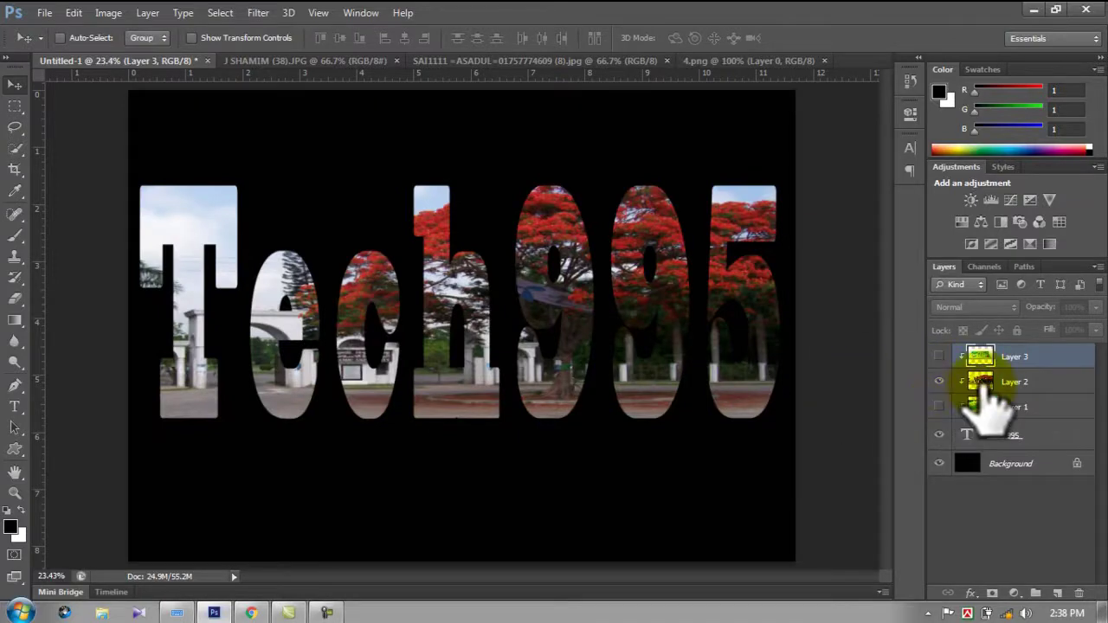
click(982, 382)
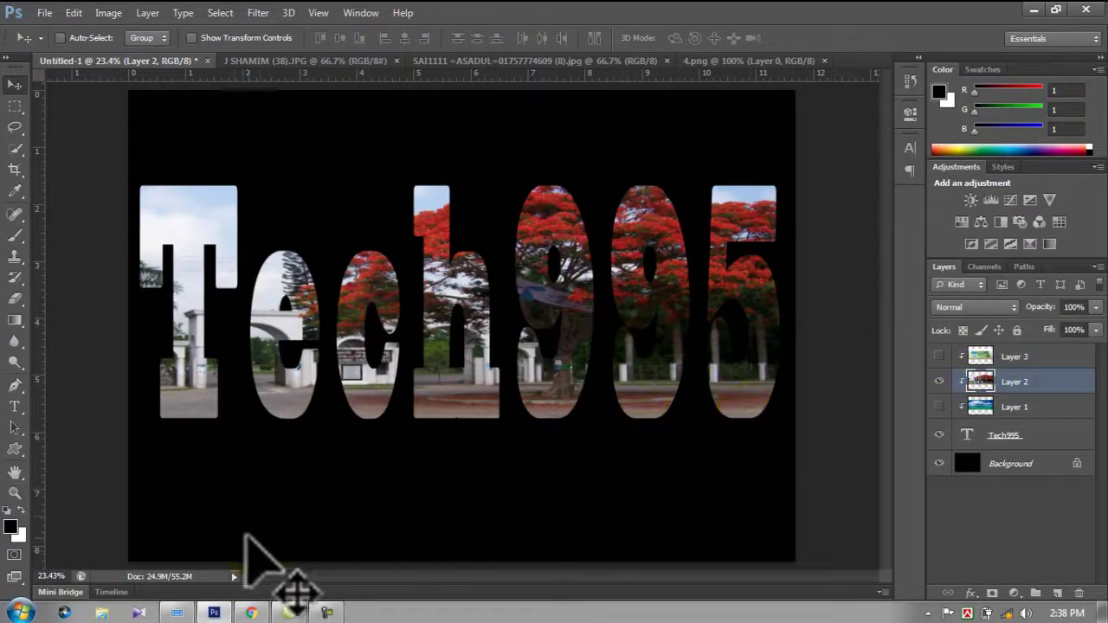
Save the flower trees version as JPEG 'text 2' at quality 12
click(44, 13)
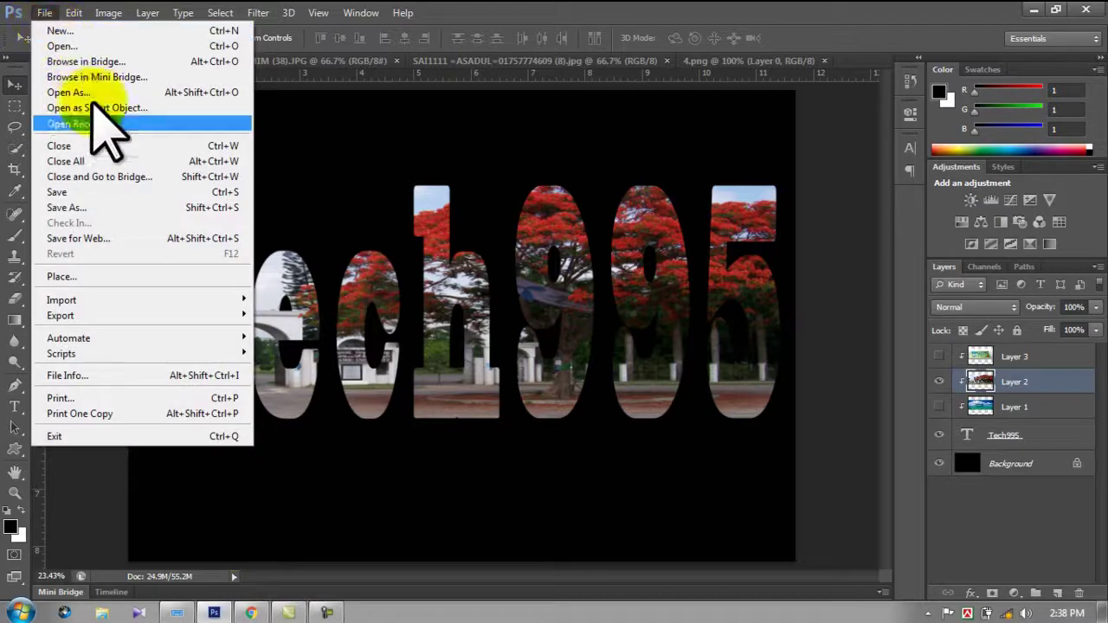
click(113, 208)
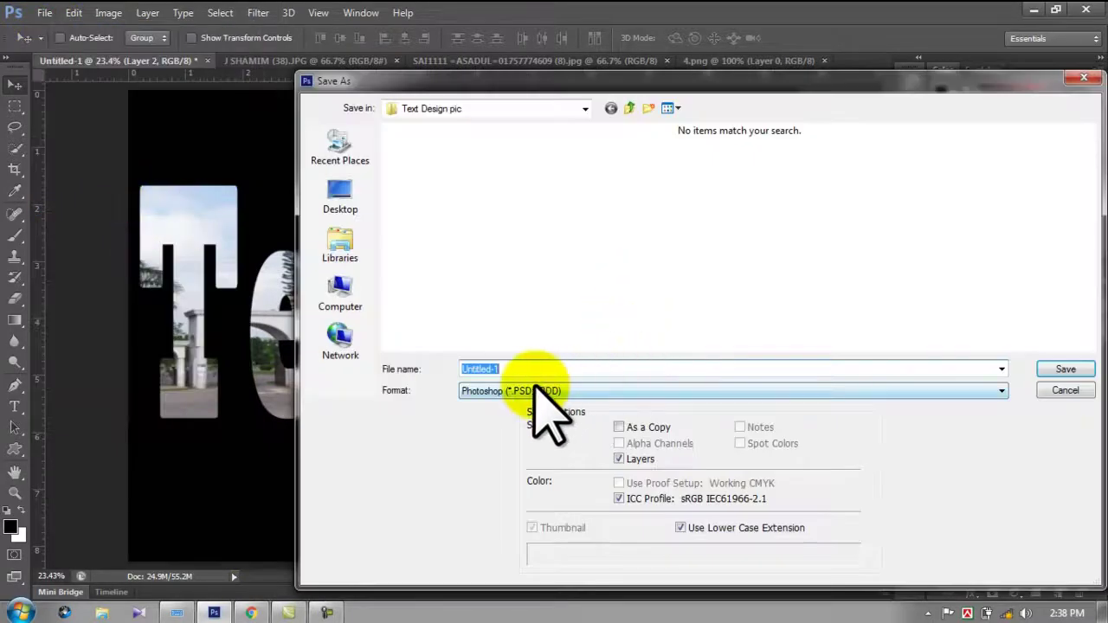
click(541, 394)
click(576, 251)
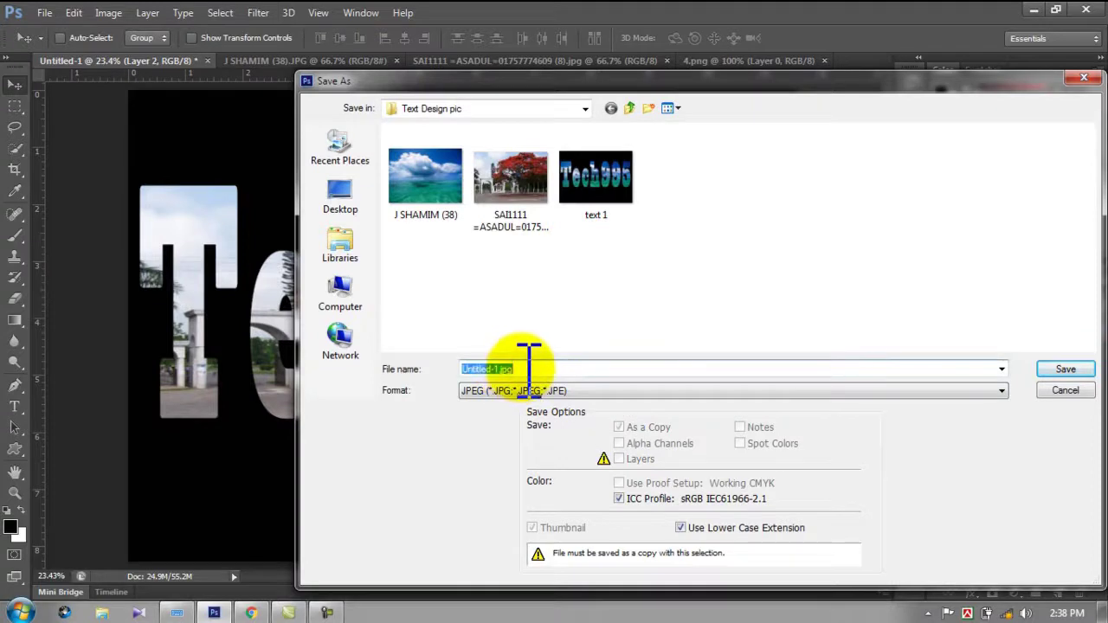
text(text 2)
click(1063, 369)
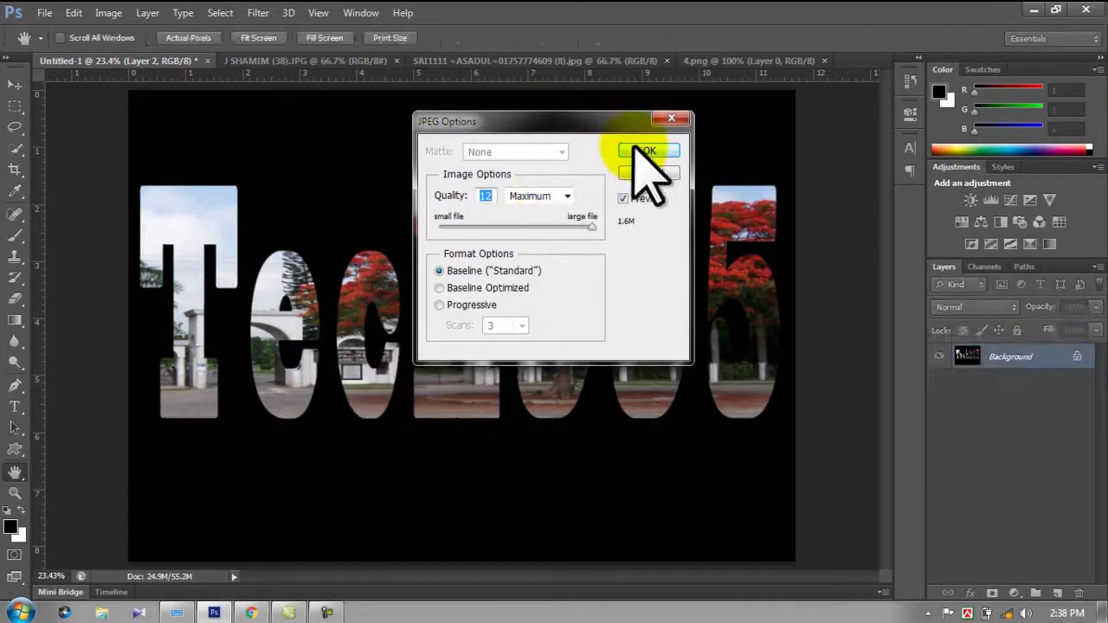
click(645, 151)
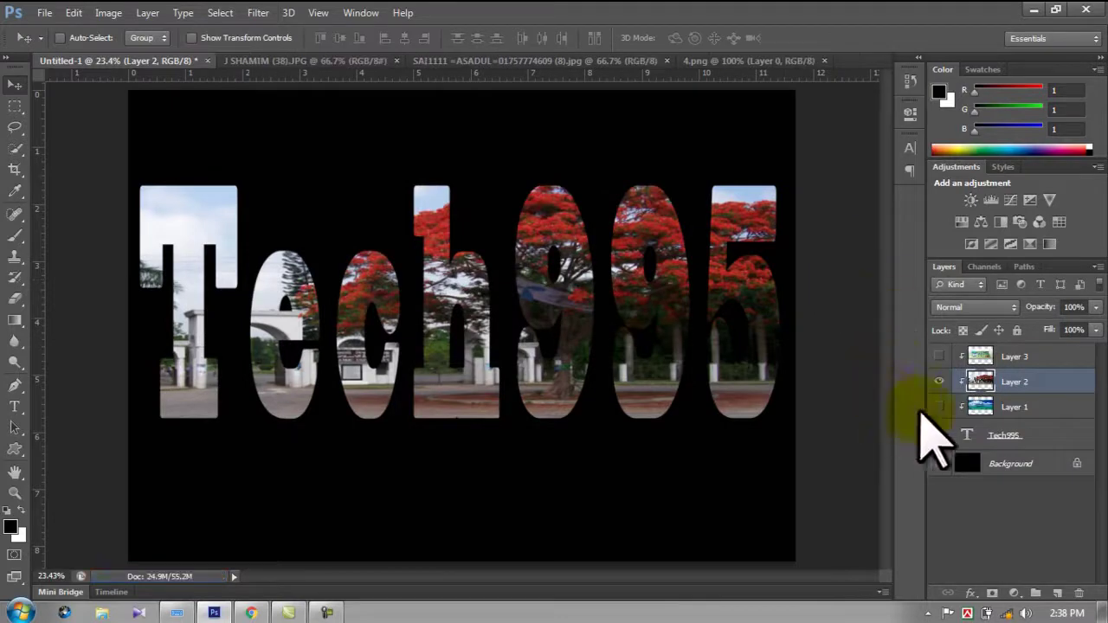
Hide the flower trees layer and show and select the logo Layer 3
click(939, 382)
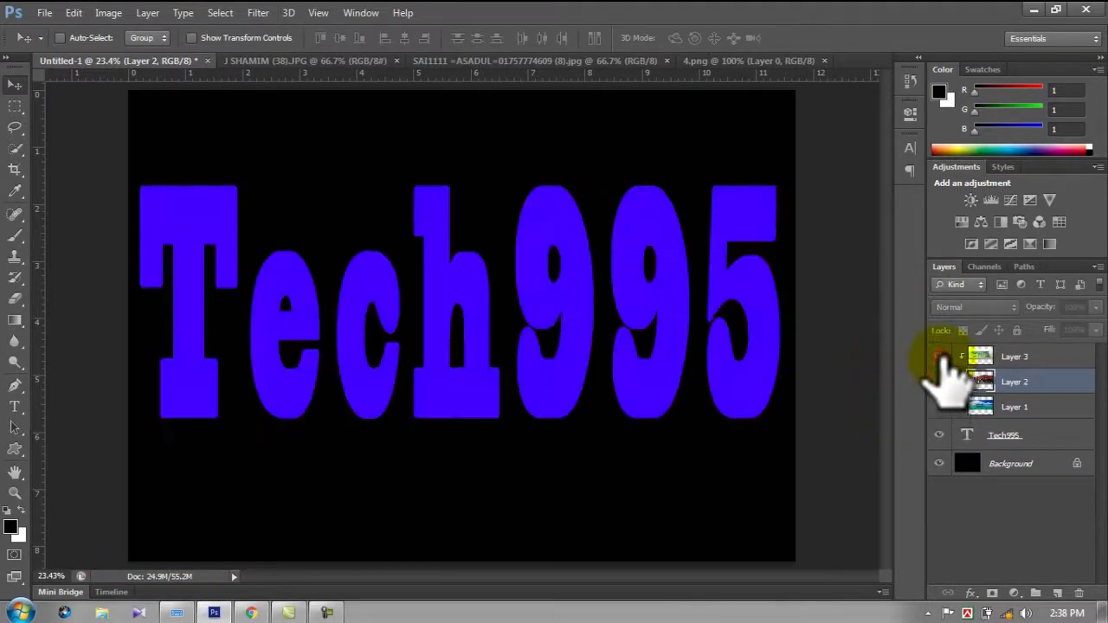
click(940, 356)
click(981, 356)
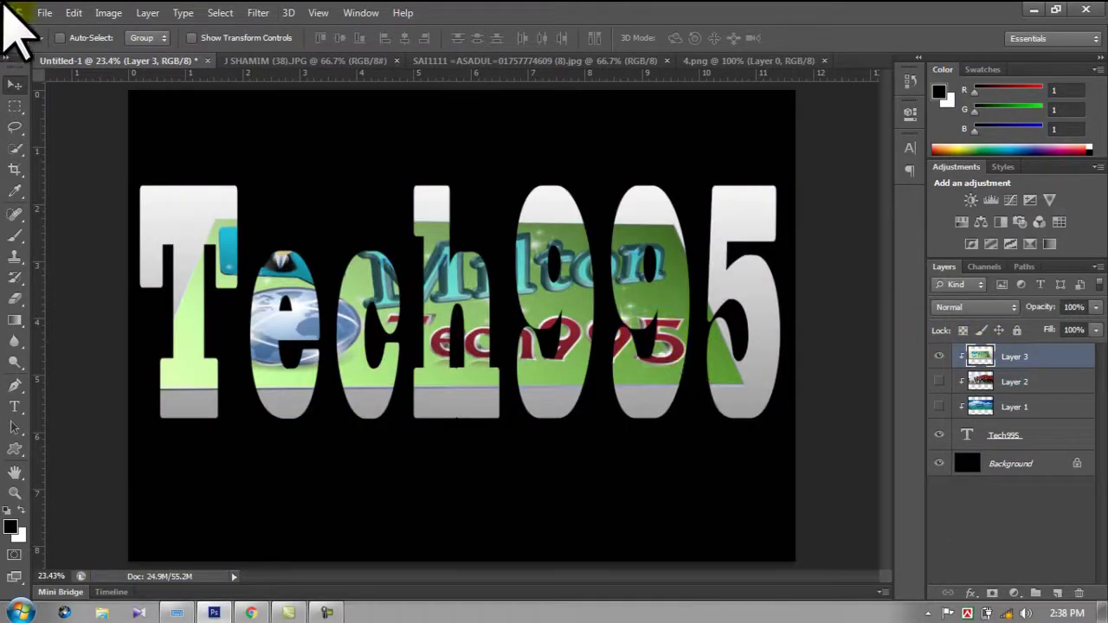
Save the logo version as JPEG 'text 3' at quality 12
click(43, 12)
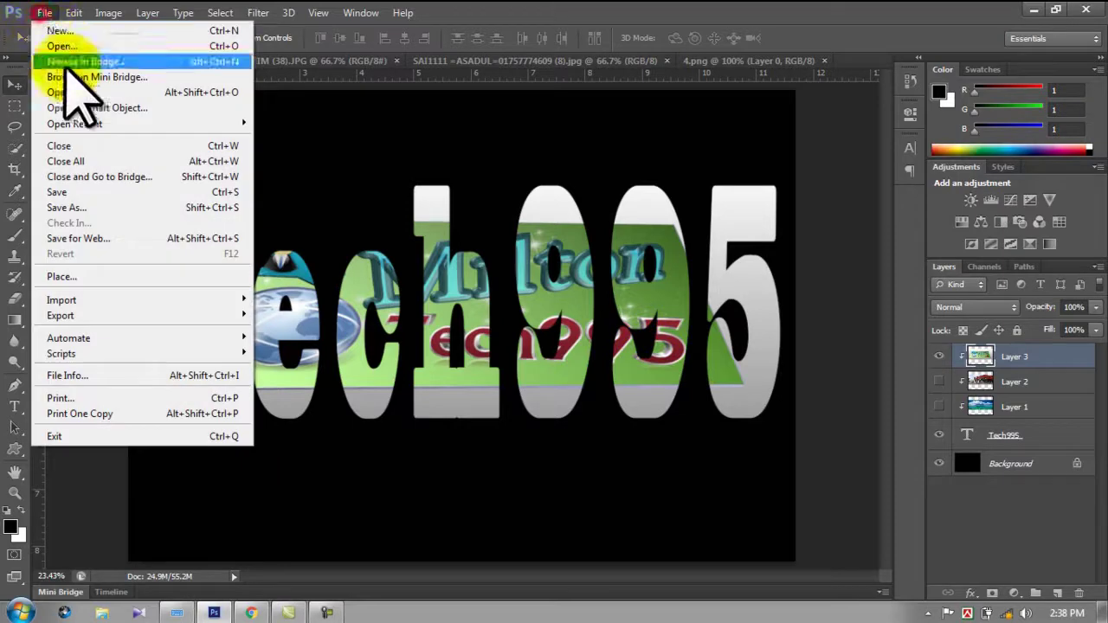
click(153, 208)
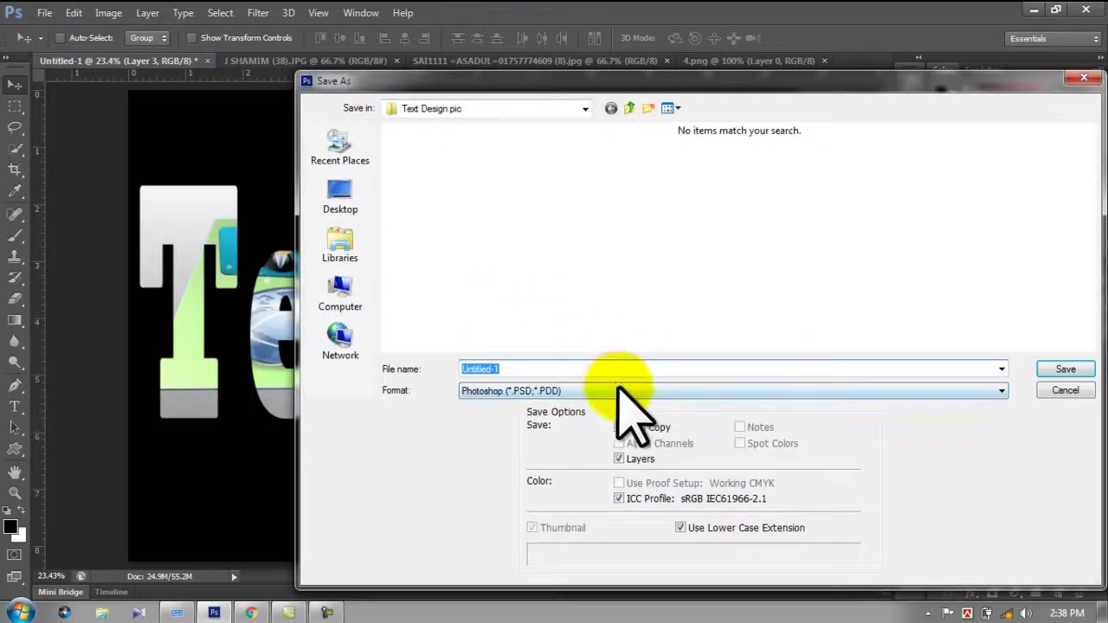
click(619, 392)
click(578, 251)
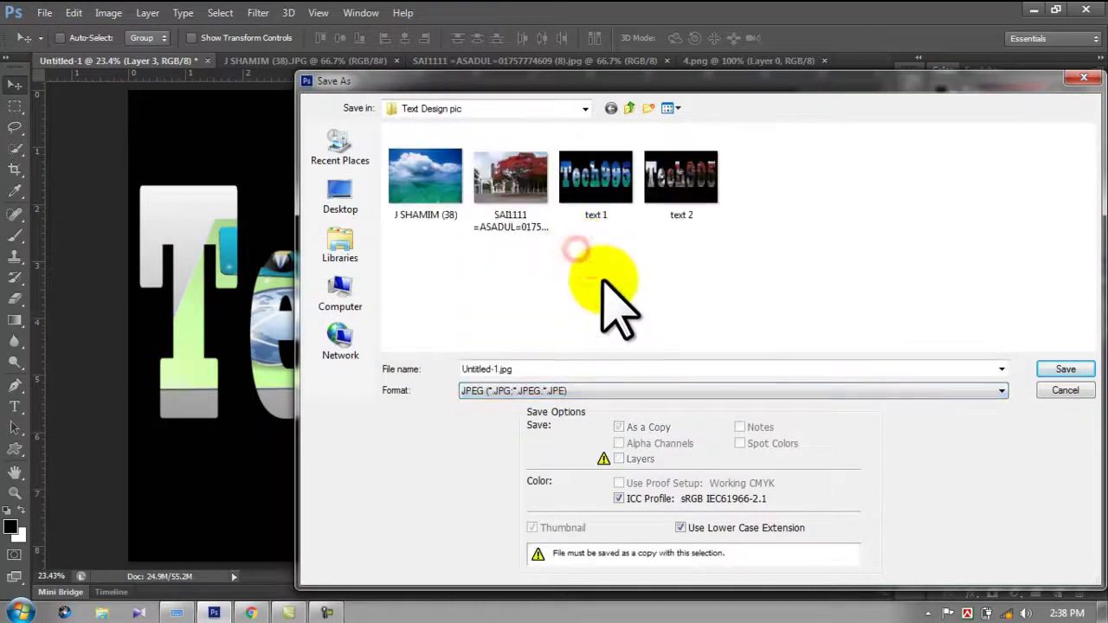
click(562, 363)
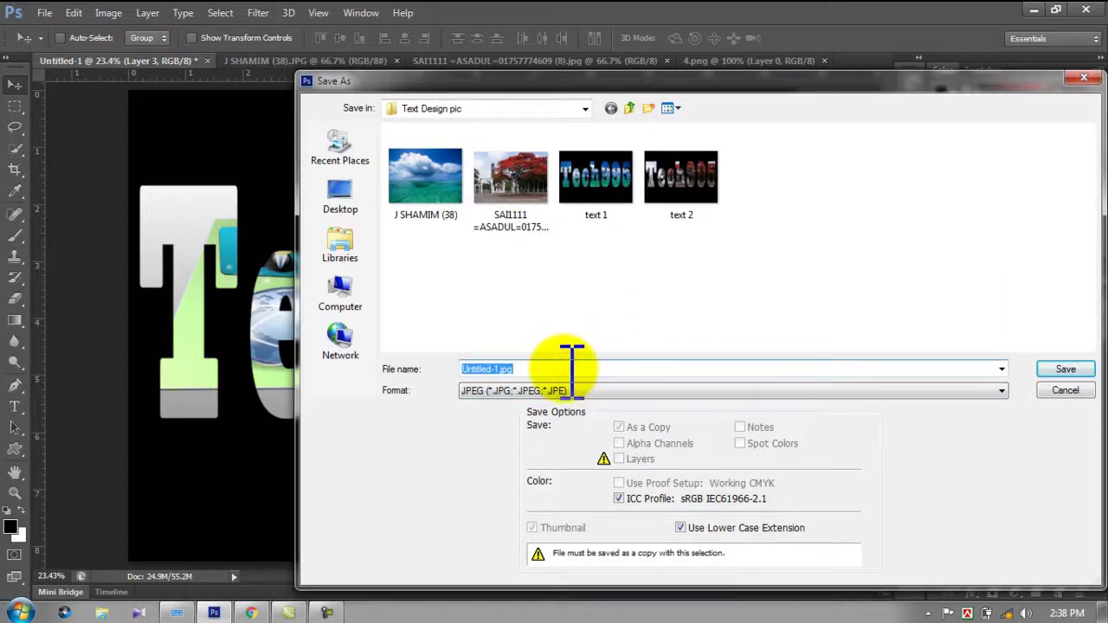
text(text )
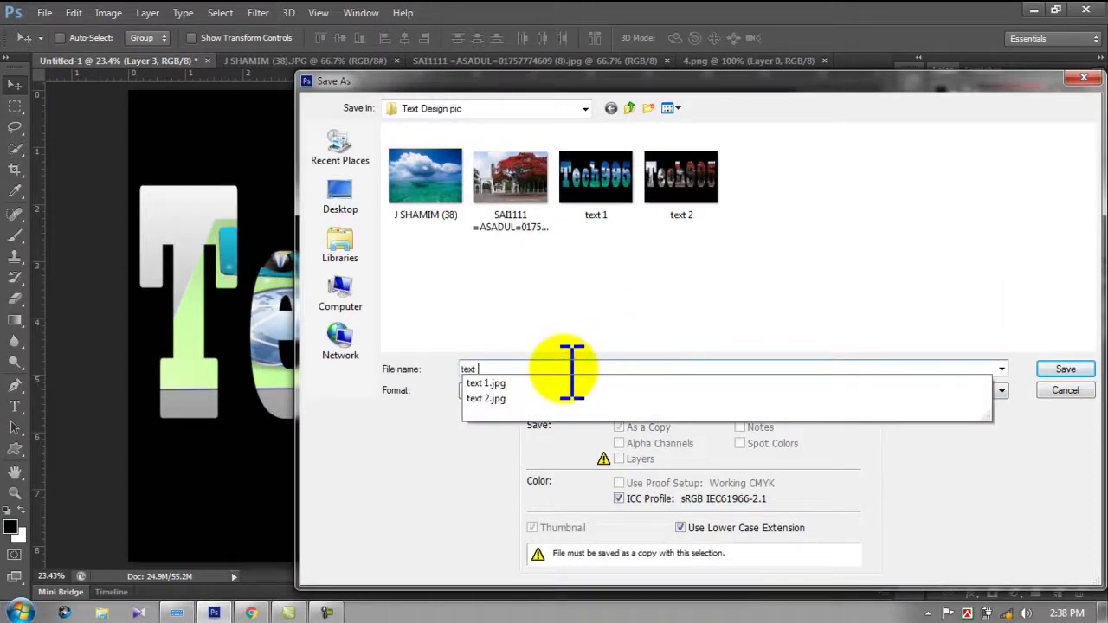
text(3)
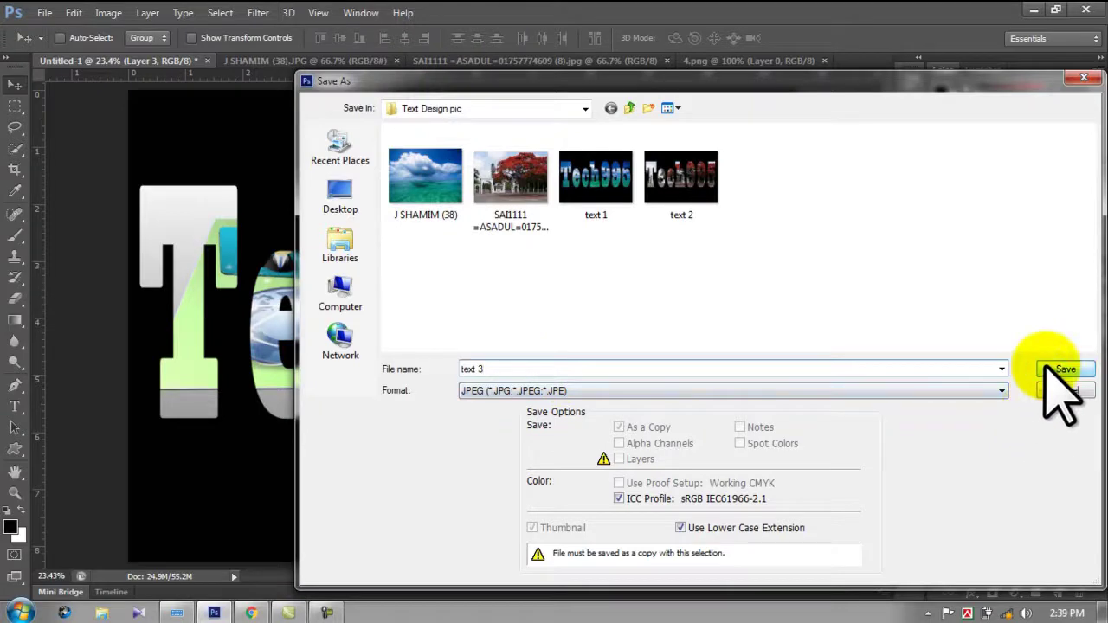
click(1063, 369)
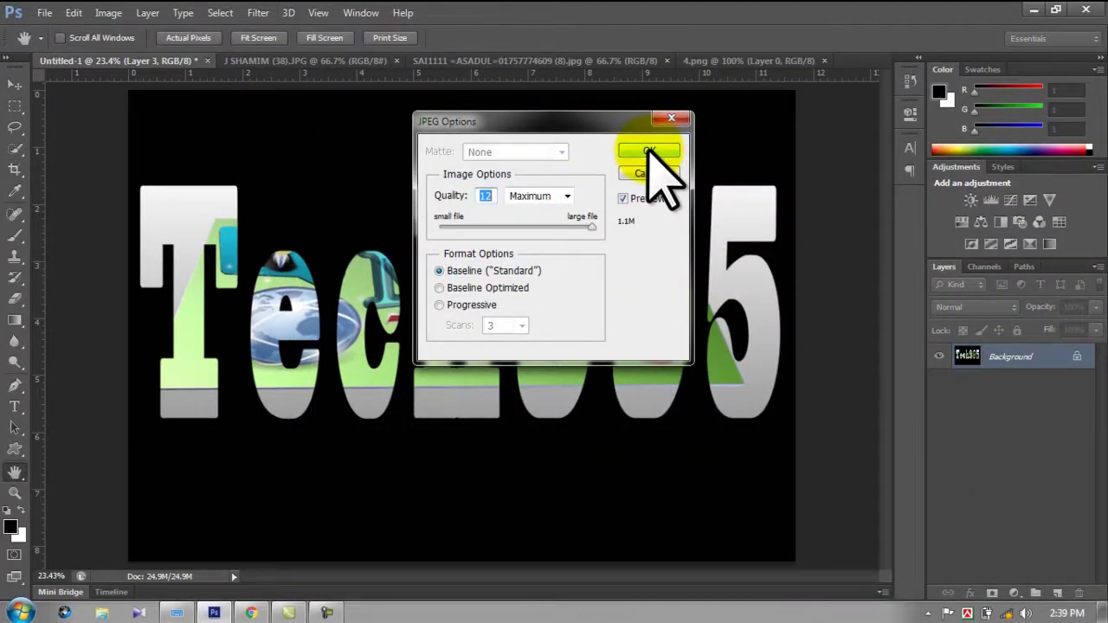
click(648, 150)
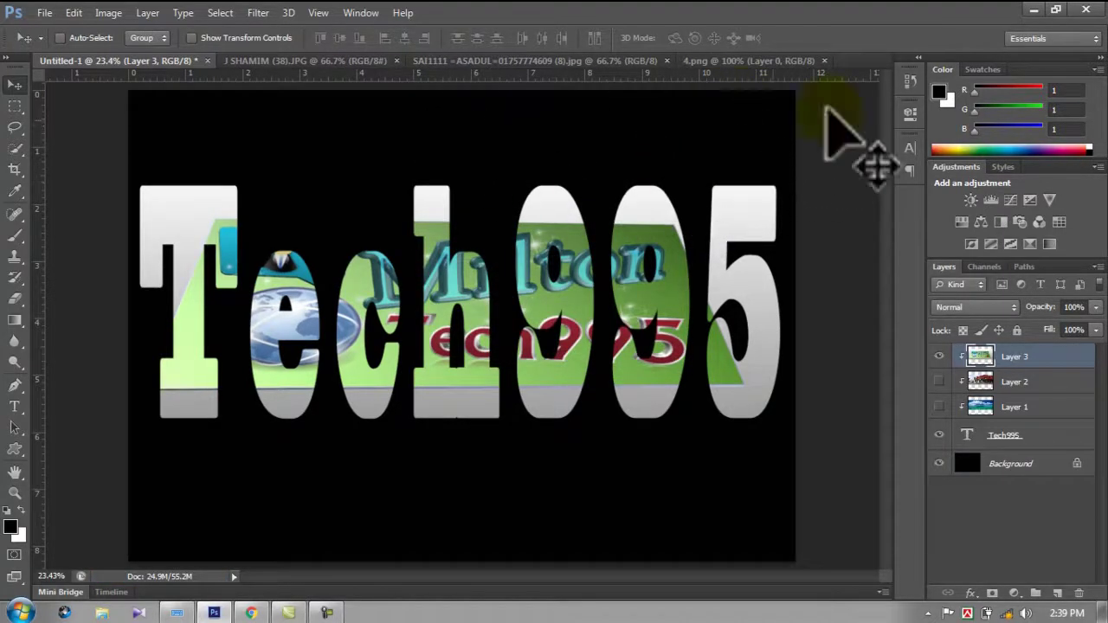
Close 4.png, the tree photo and Untitled-1 without saving, then quit Photoshop
click(822, 61)
click(666, 61)
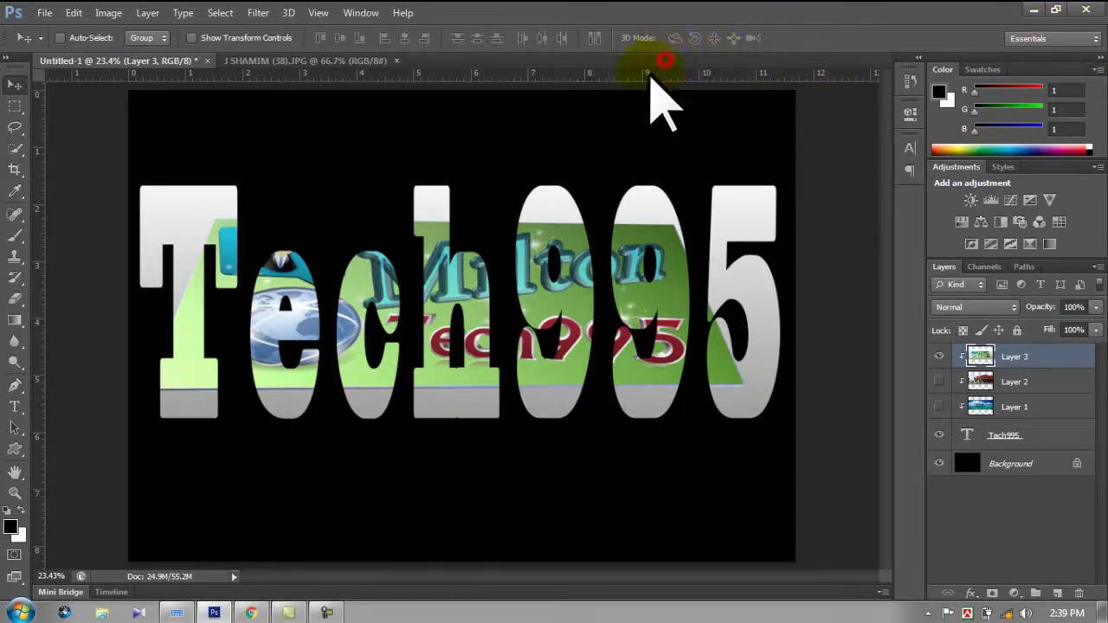
click(207, 61)
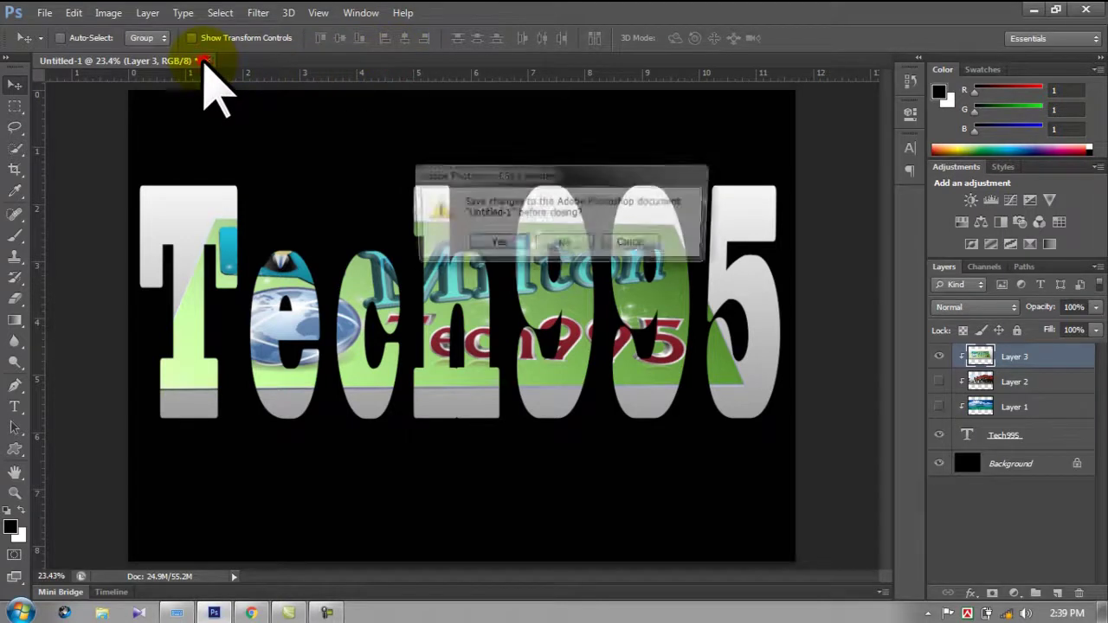
click(563, 243)
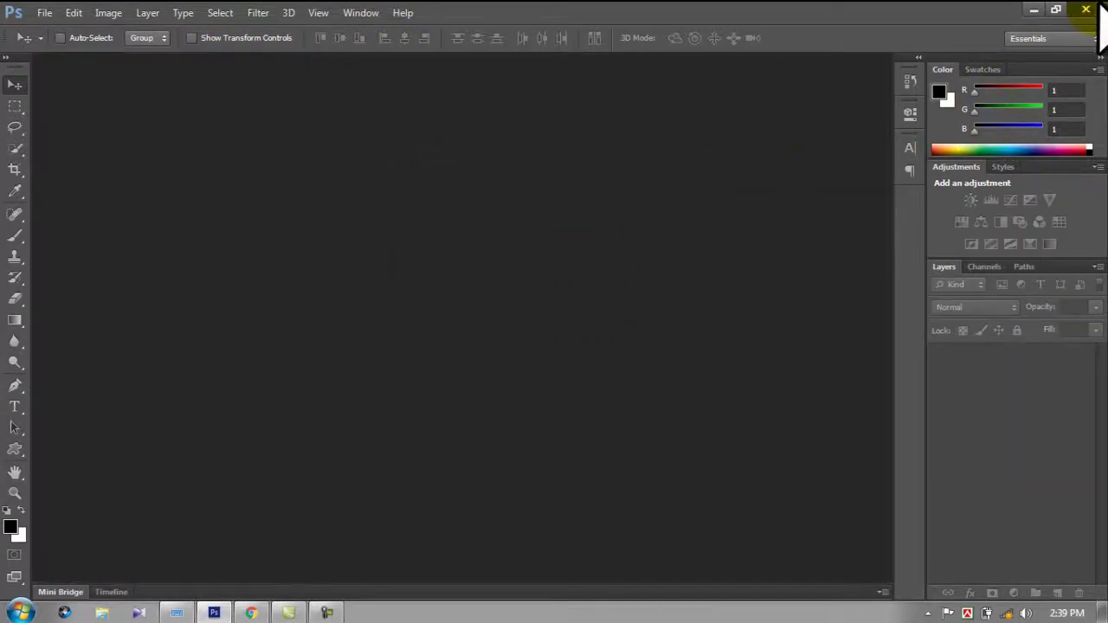
click(1088, 10)
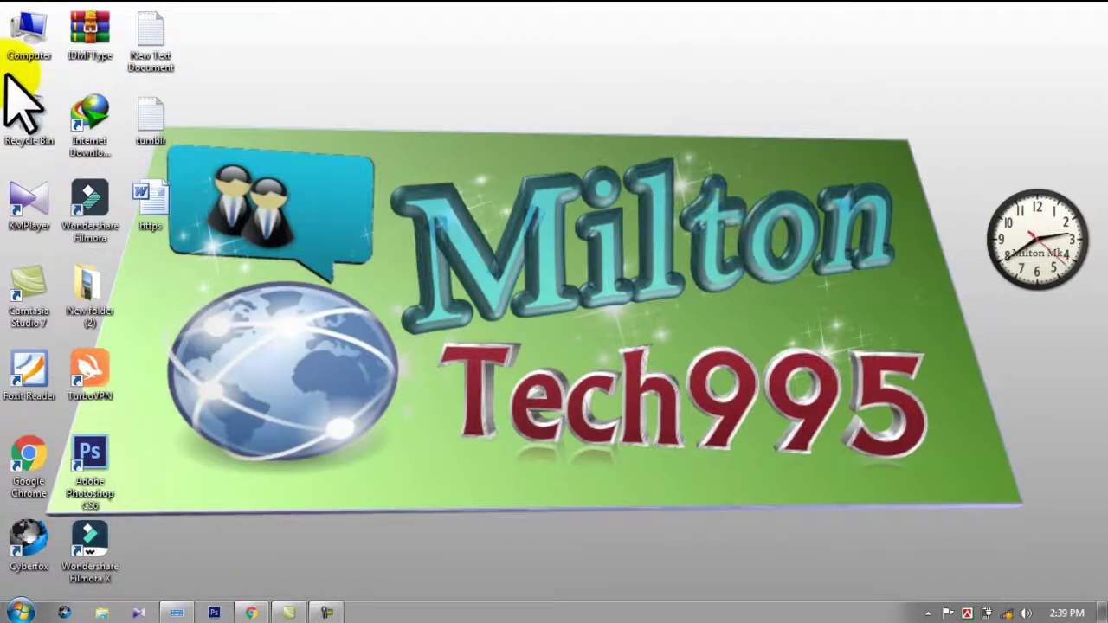
Browse via Computer and Pictures to the Text Design pic folder and open 'text 1'
double_click(17, 26)
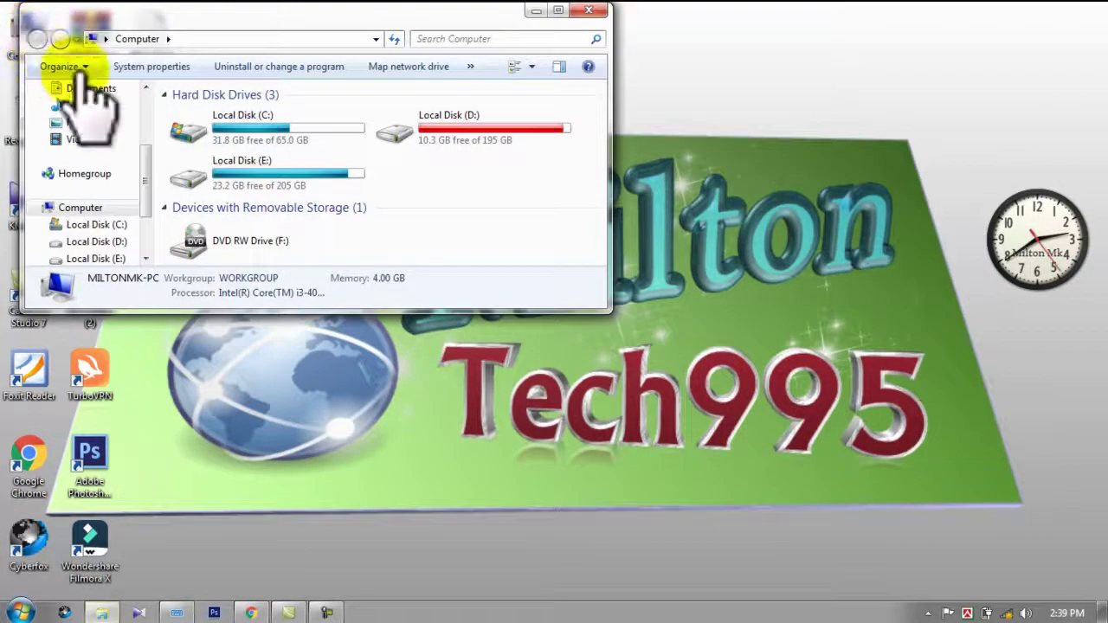
click(91, 122)
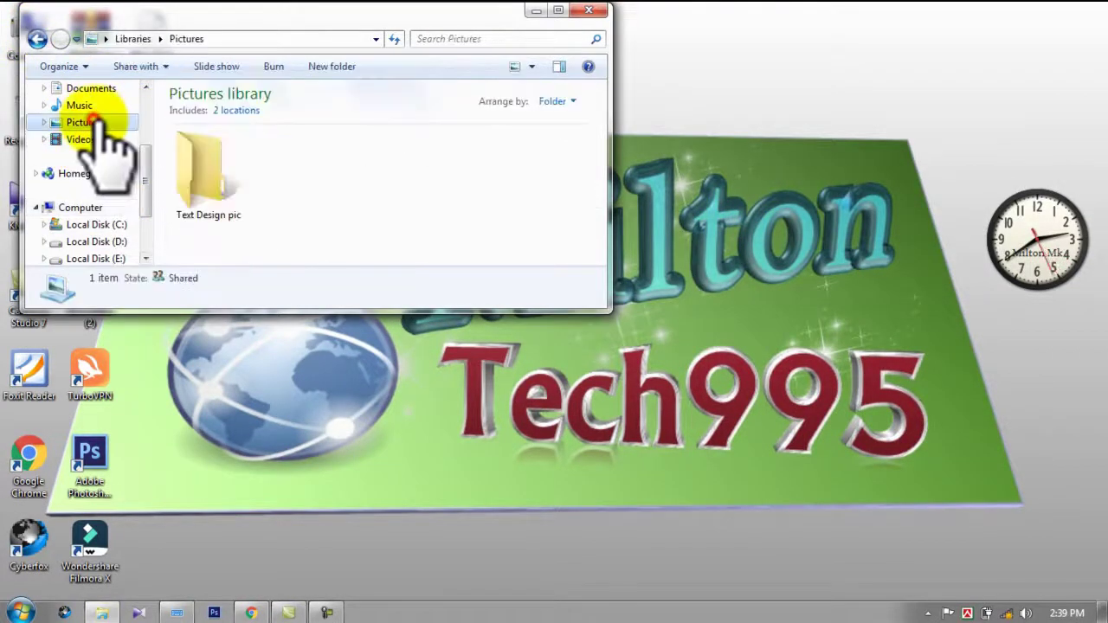
click(558, 11)
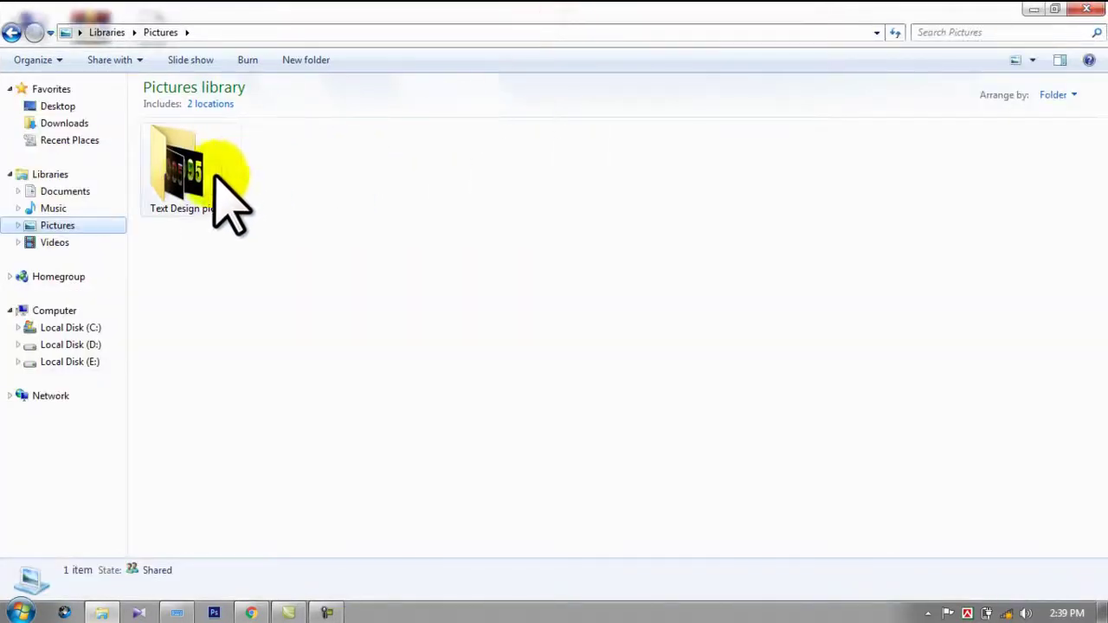
double_click(194, 173)
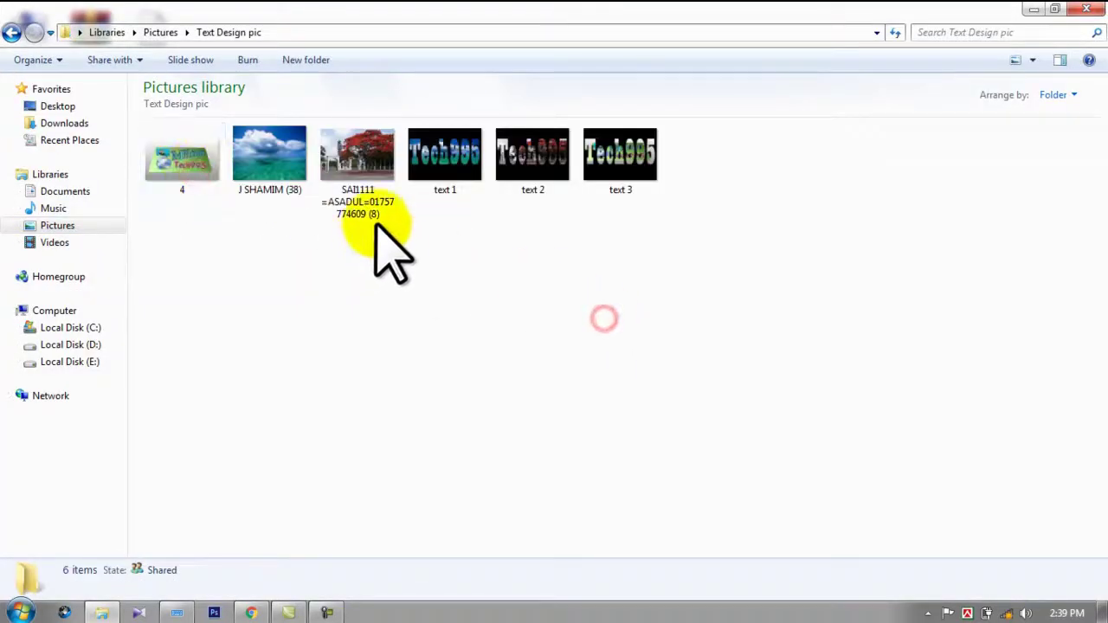
double_click(446, 182)
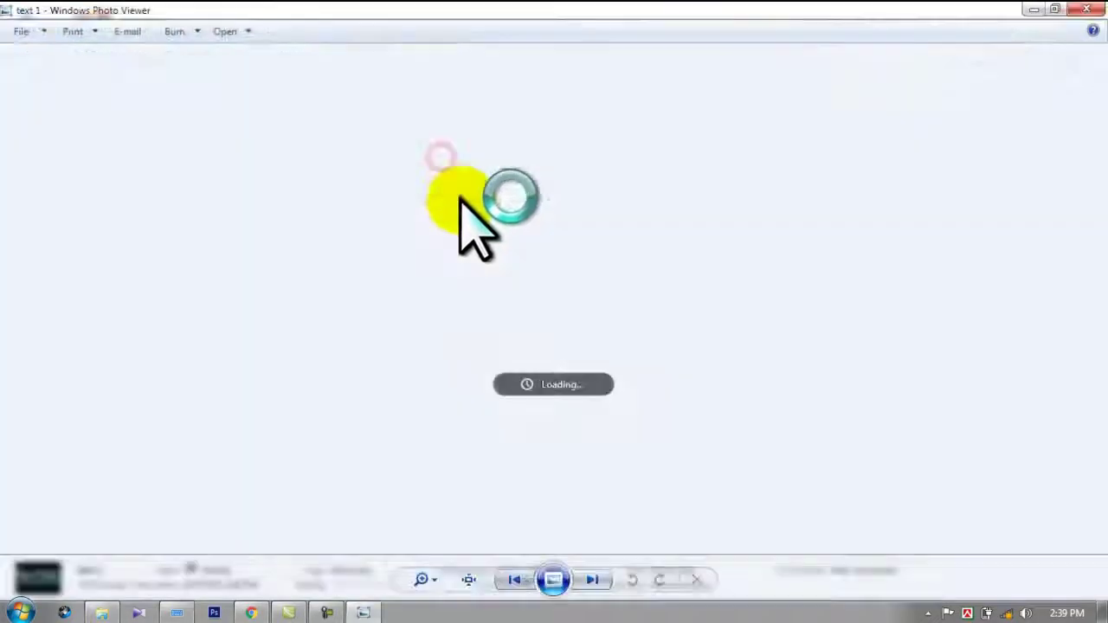
View the 'text 1' image, then open and close 'text 2'
scroll(571, 329, up, 2)
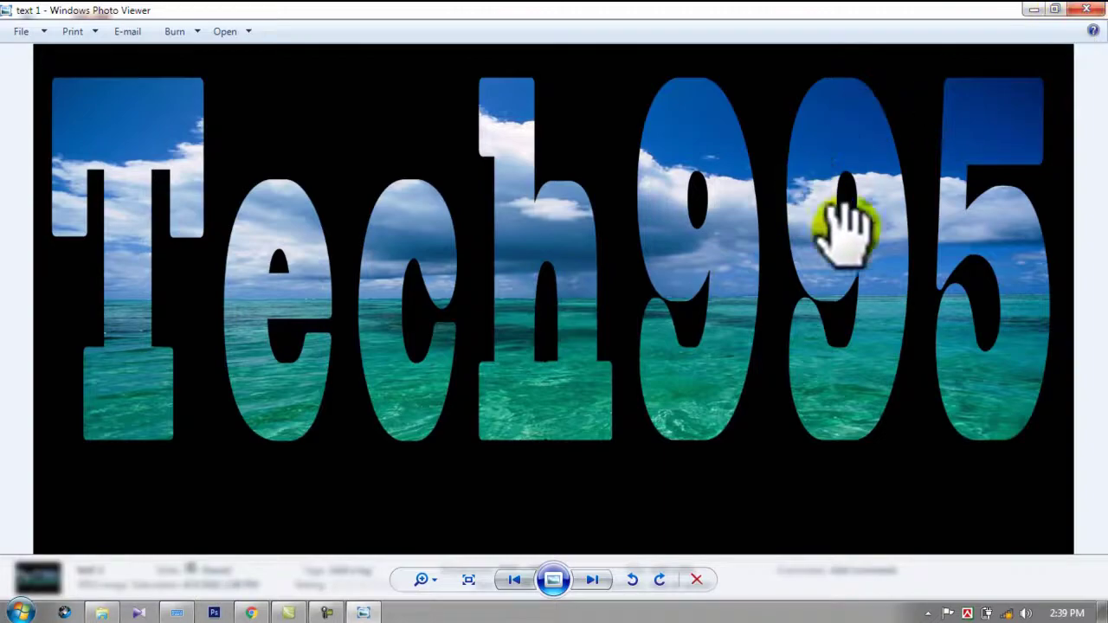
click(1086, 8)
double_click(563, 179)
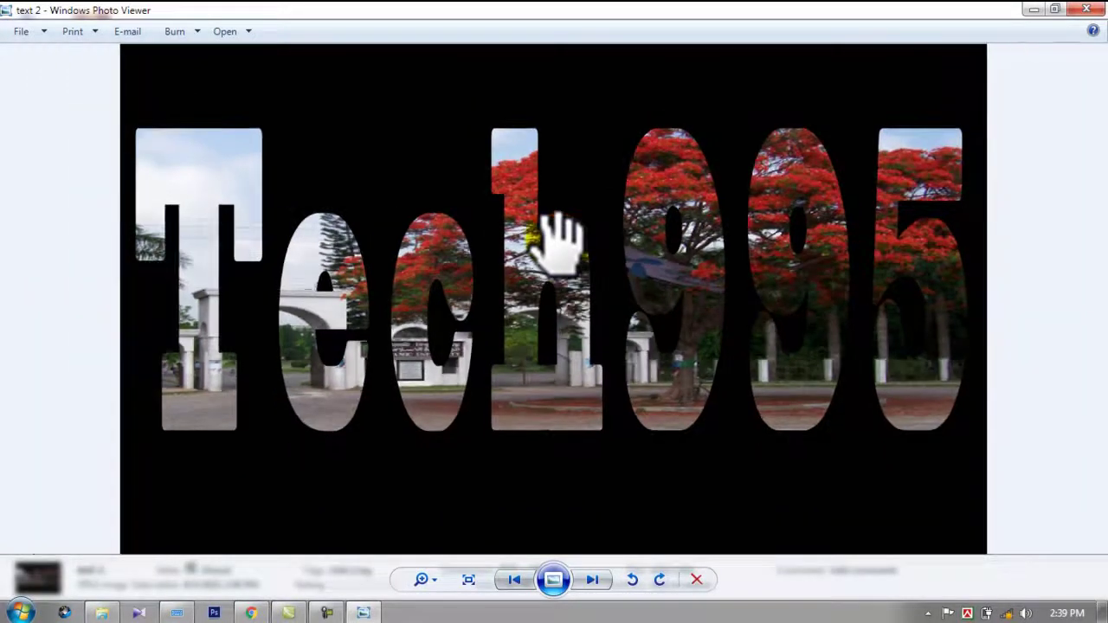
click(1086, 10)
Open 'text 3', zoom in and out on it, then close Photo Viewer
double_click(655, 168)
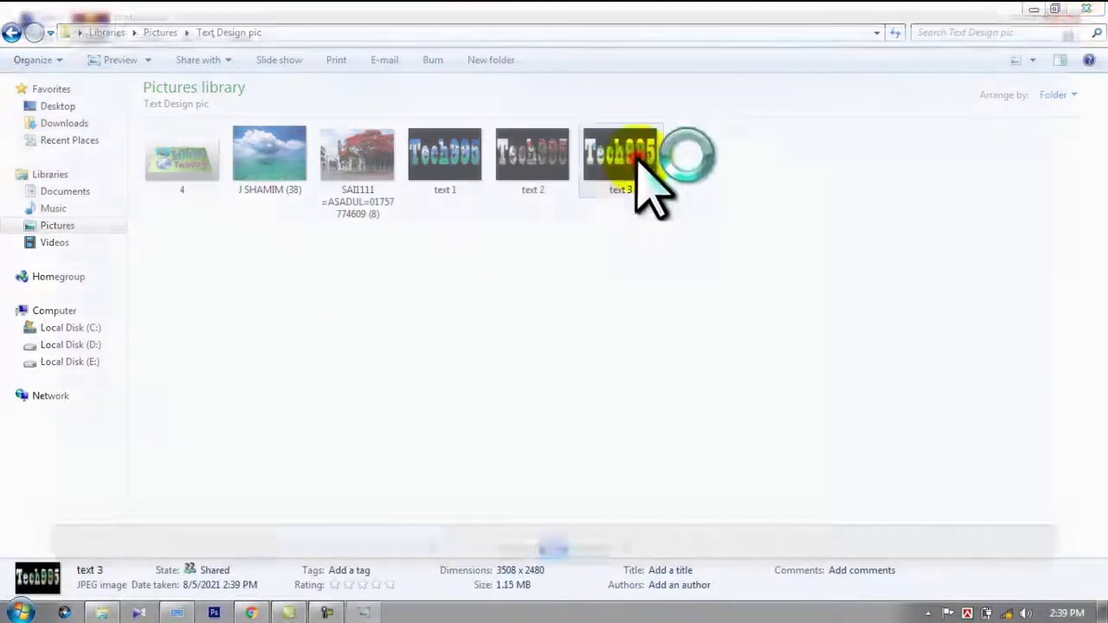
scroll(658, 268, up, 2)
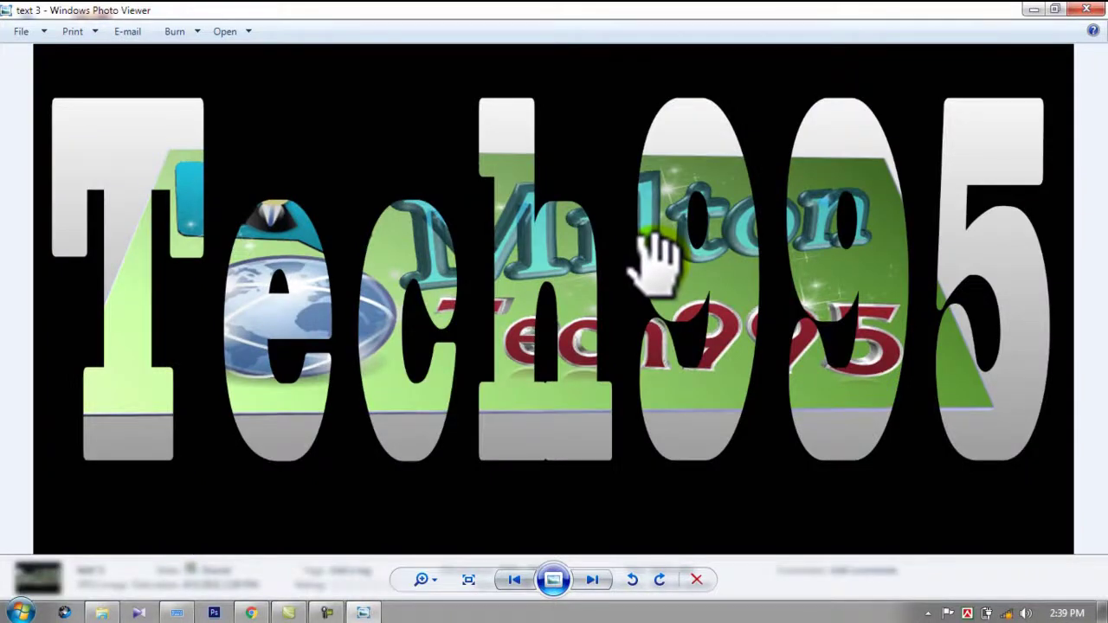
scroll(658, 259, down, 2)
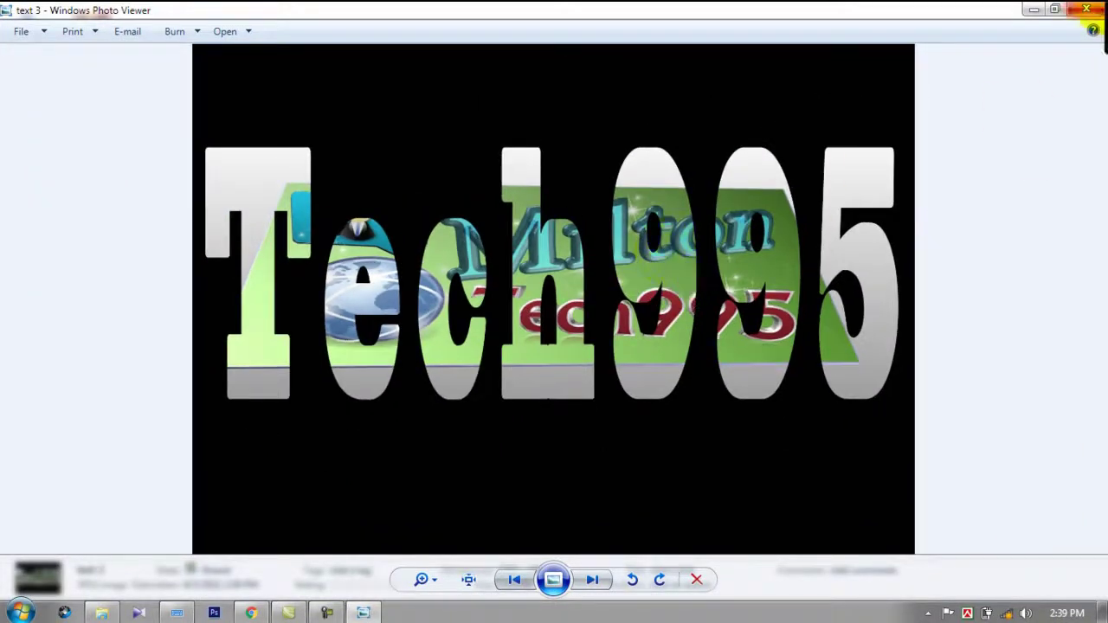
click(1087, 10)
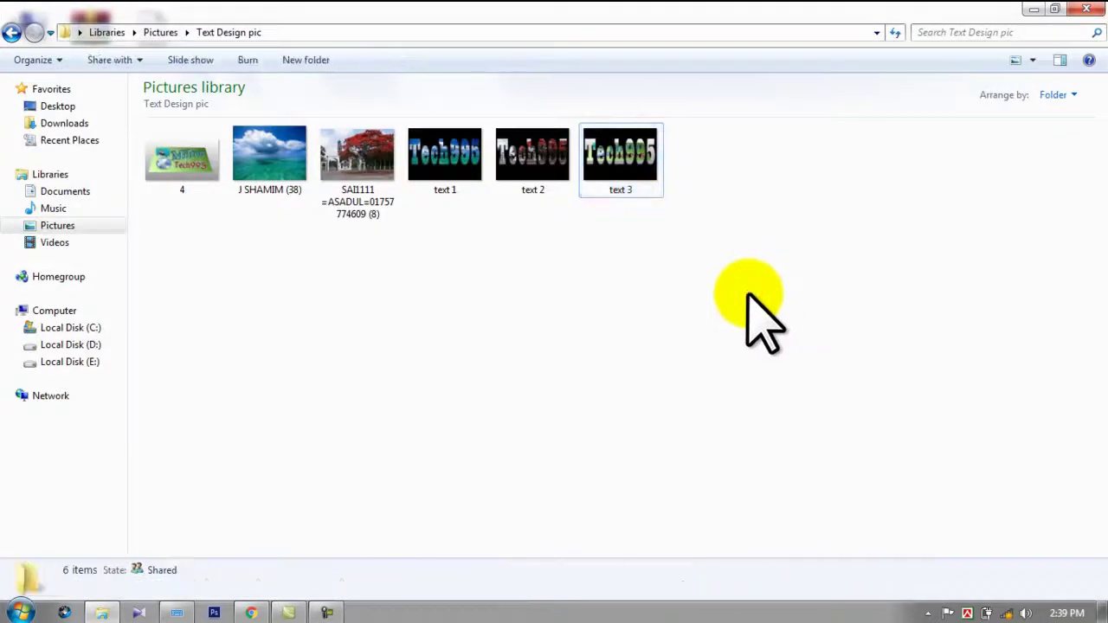
Close the Explorer window showing the Text Design pic folder to reveal the desktop
click(1087, 10)
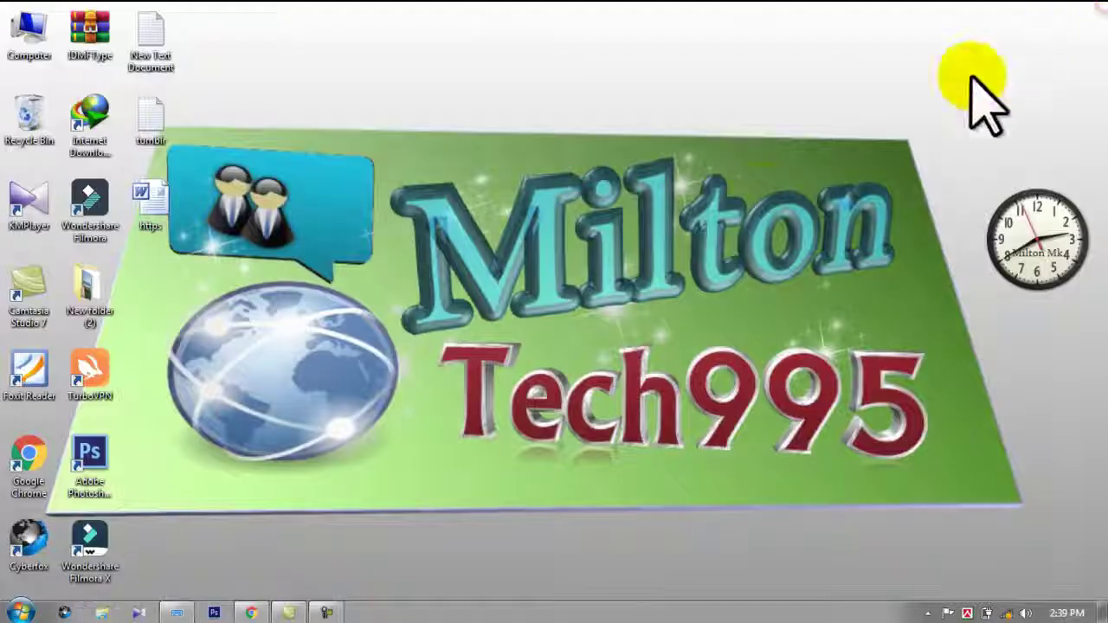